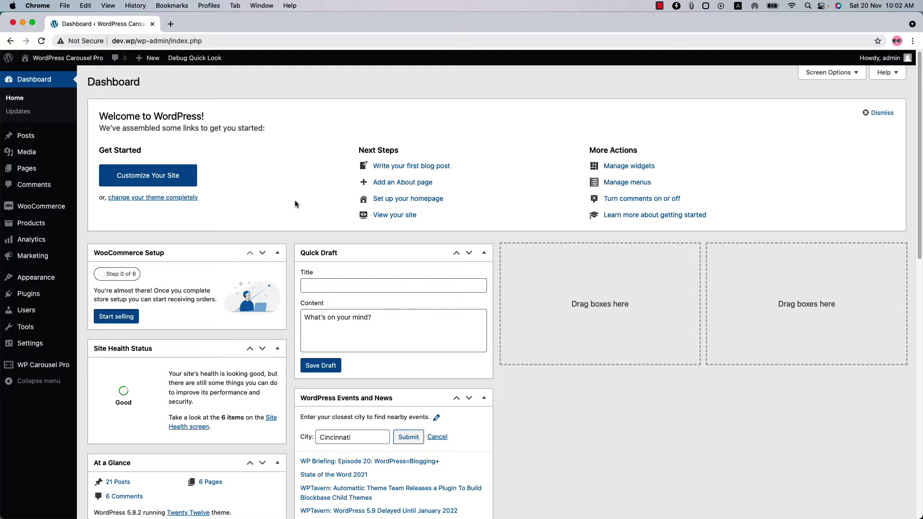
Create a new WP Carousel Pro carousel titled 'Test Carousel'
mouse_move(57, 366)
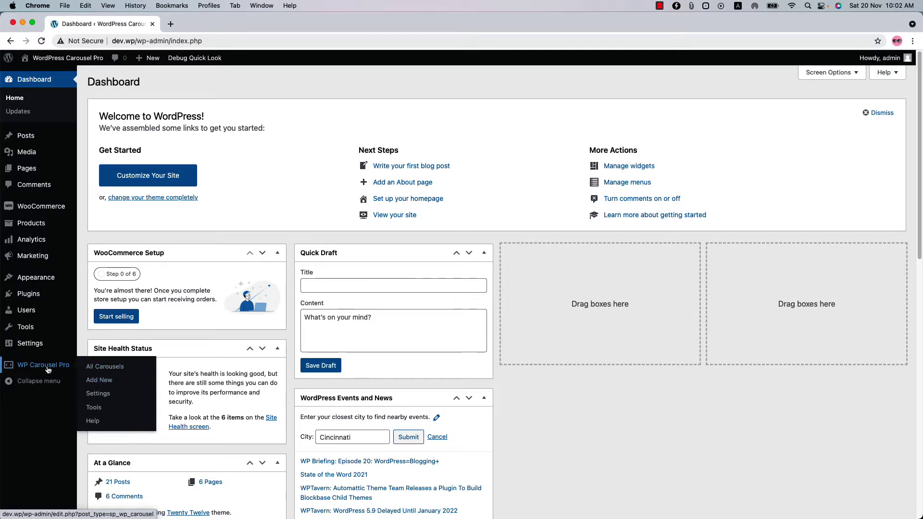
left_click(54, 369)
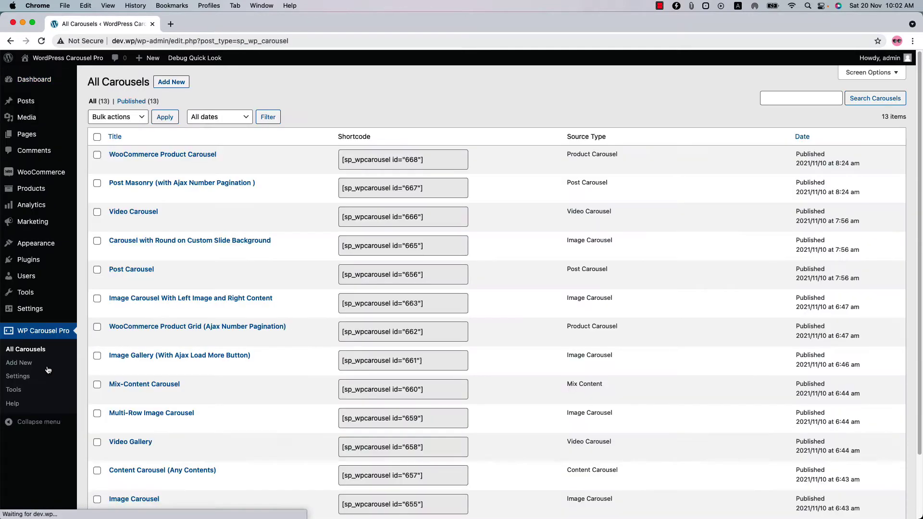
left_click(168, 83)
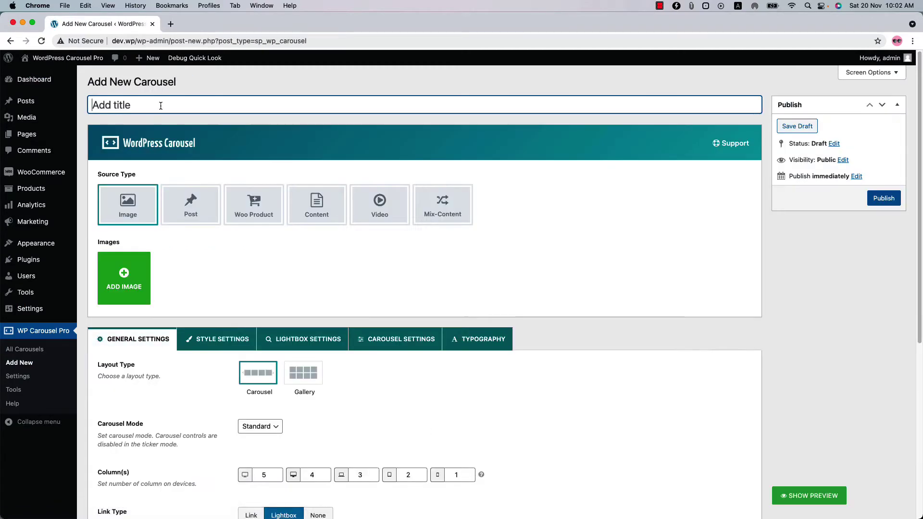
type("Test Carousel")
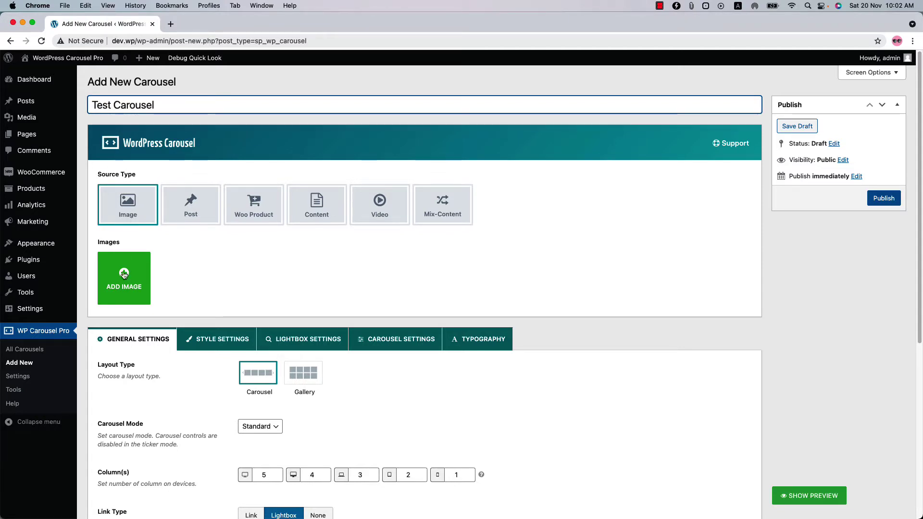
Select seven photos from the media library, including Color-Fish, and create a new gallery
left_click(124, 289)
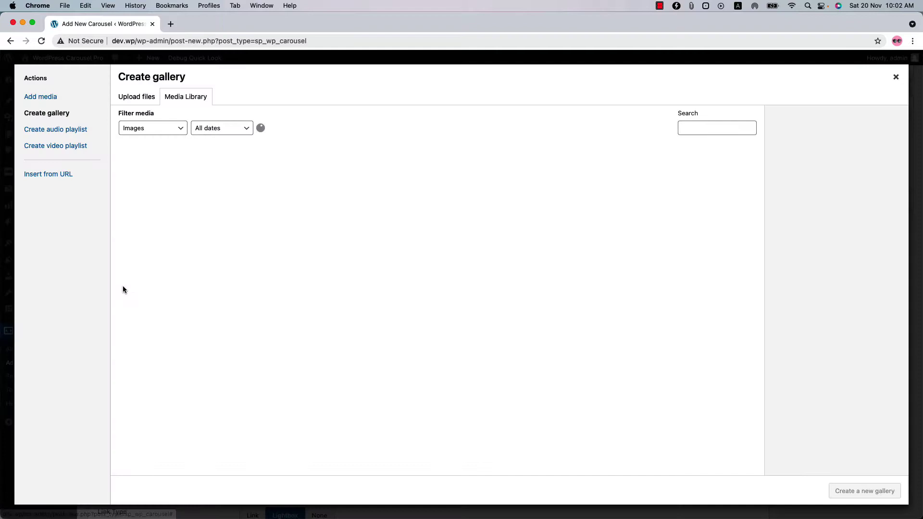
scroll(563, 350, "down", 5)
scroll(564, 350, "down", 1)
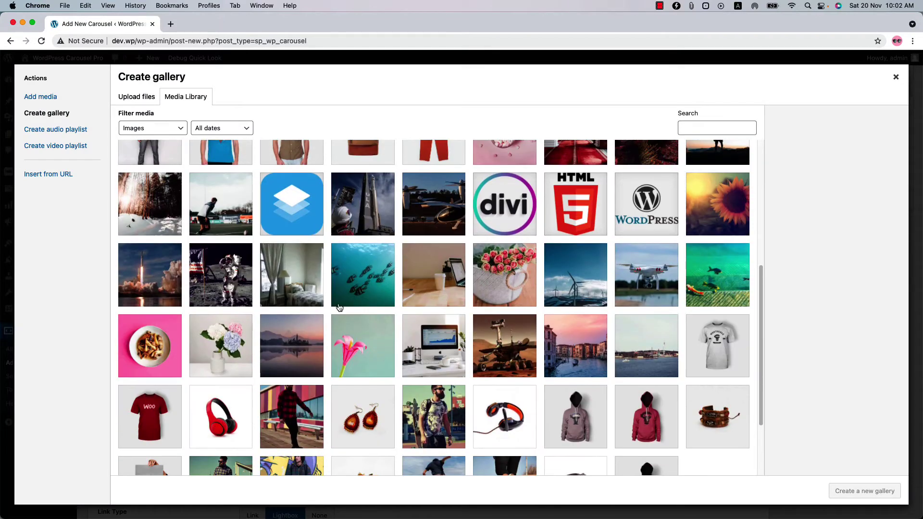
left_click(290, 288)
left_click(363, 275)
left_click(576, 275, "shift")
left_click(719, 285, "shift")
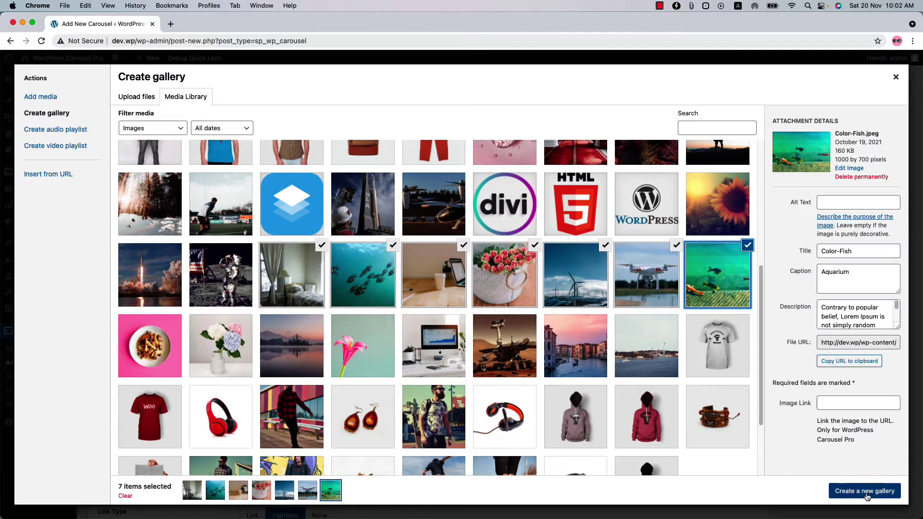
left_click(865, 491)
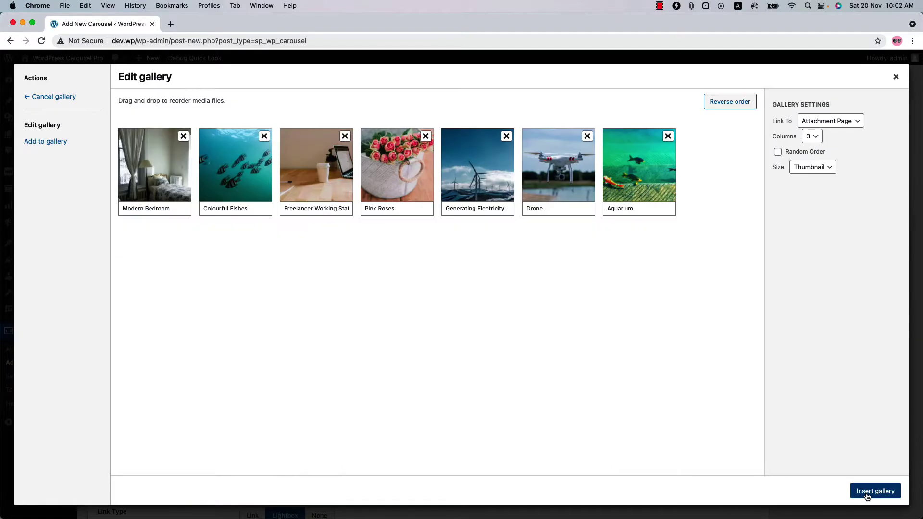
Check Modern Bedroom's image link, move Drone to first place, and insert the gallery
left_click(165, 179)
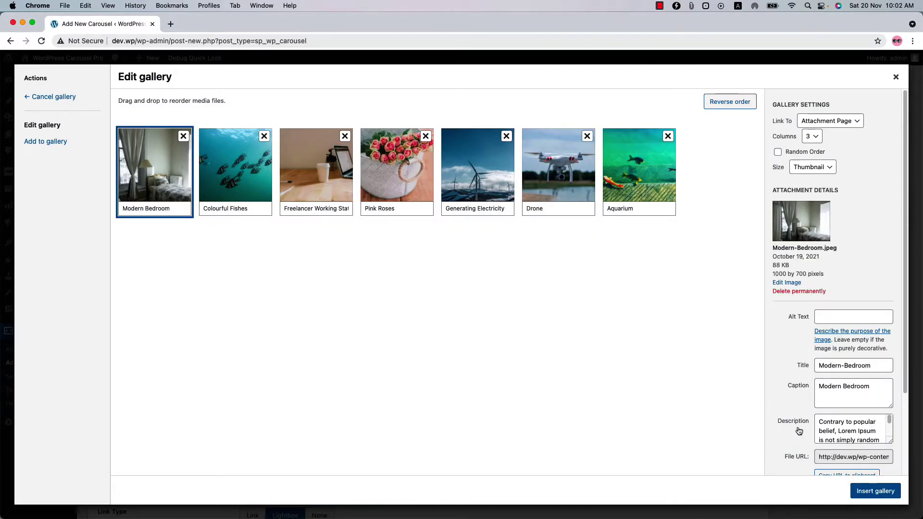
scroll(803, 423, "down", 5)
left_click(820, 416)
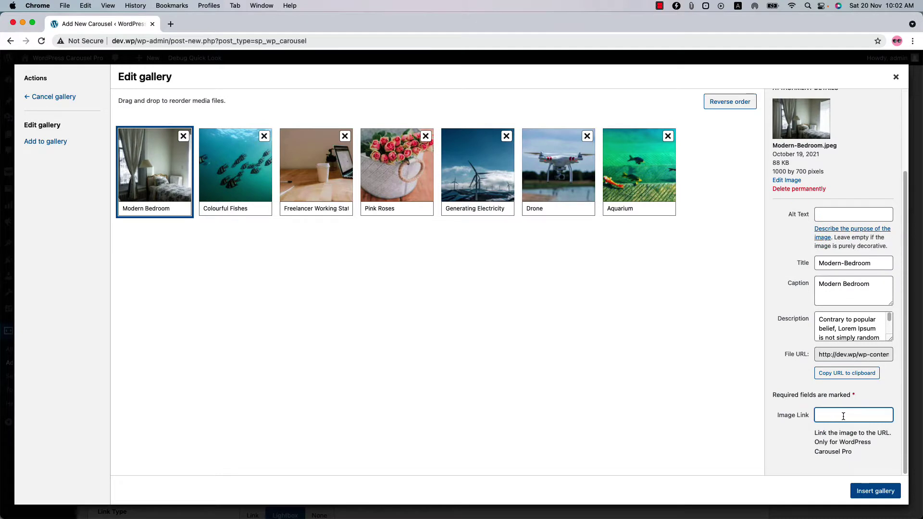
mouse_move(564, 191)
left_mouse_down()
mouse_move(252, 188)
mouse_move(502, 183)
mouse_move(548, 199)
left_mouse_up()
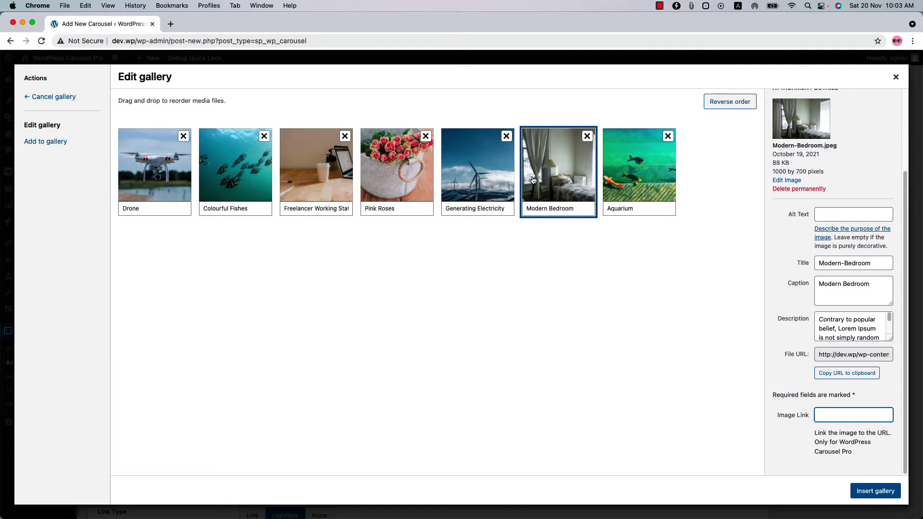
left_click(875, 490)
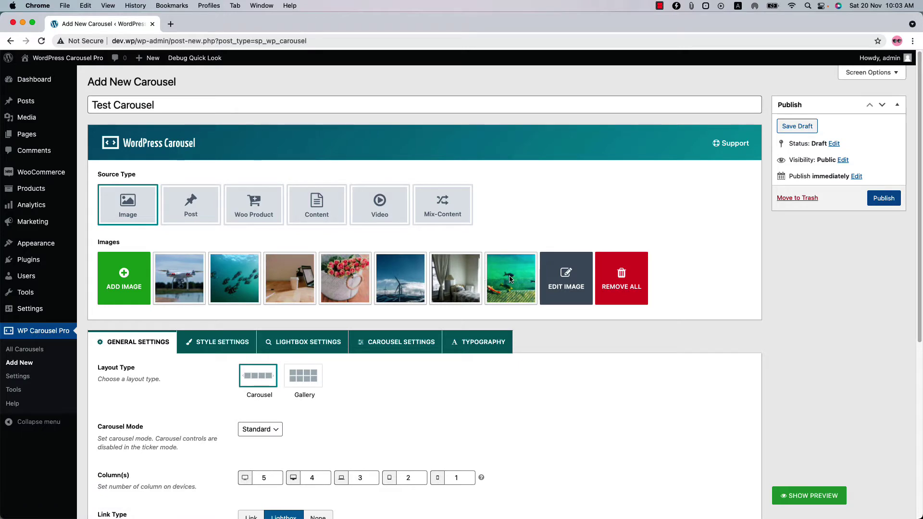
Show the live preview and preview the carousel in Ticker mode
left_click(804, 499)
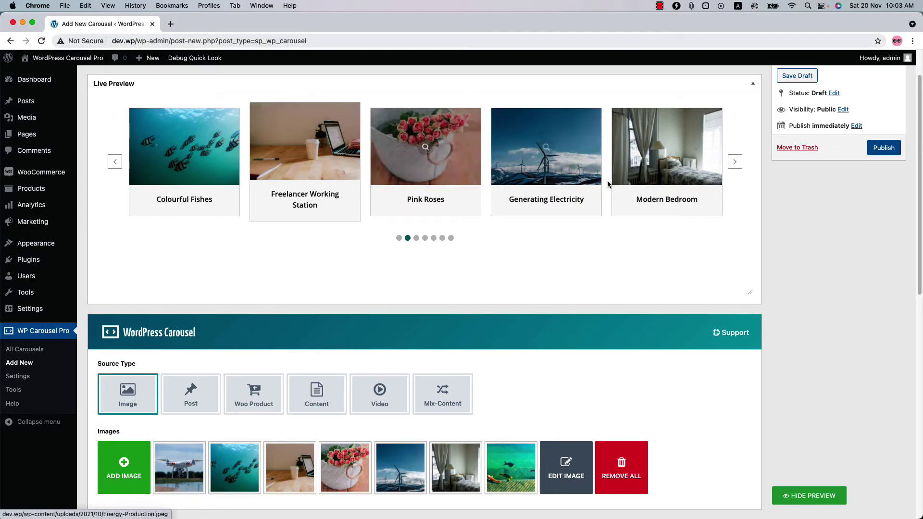
scroll(375, 377, "down", 6)
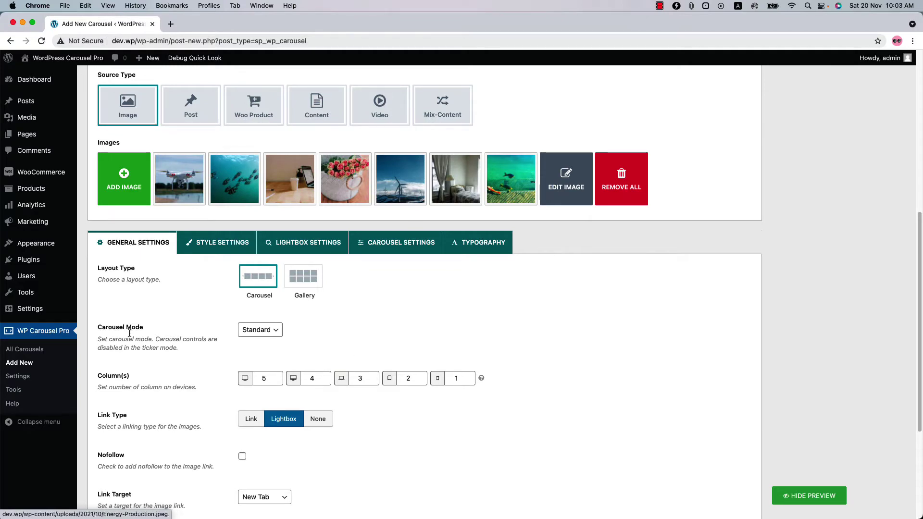
left_click(267, 331)
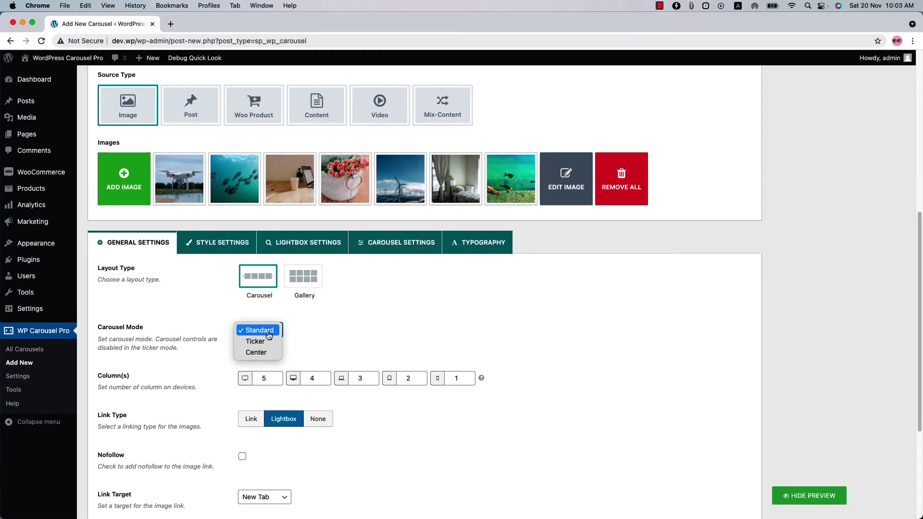
left_click(255, 341)
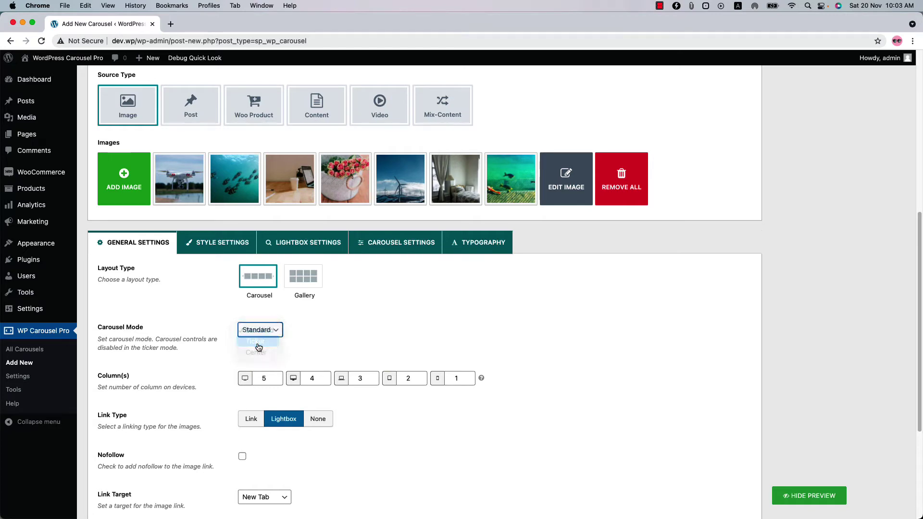
left_click(805, 494)
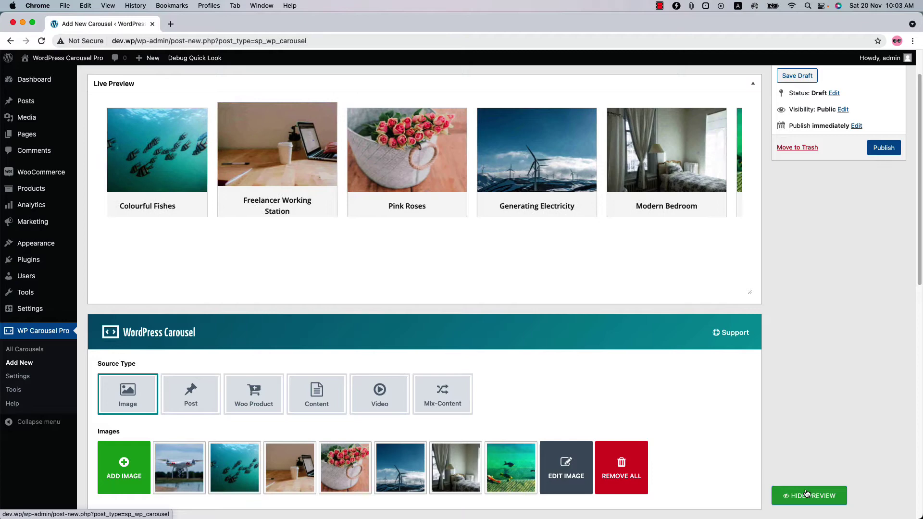
Preview the carousel in Center mode, then set Carousel Mode back to Standard
scroll(403, 420, "down", 6)
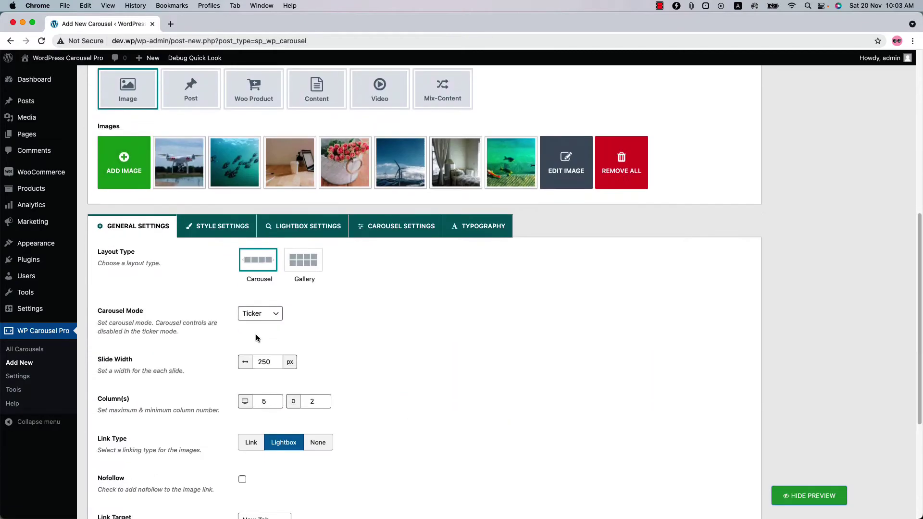
left_click(259, 315)
left_click(260, 325)
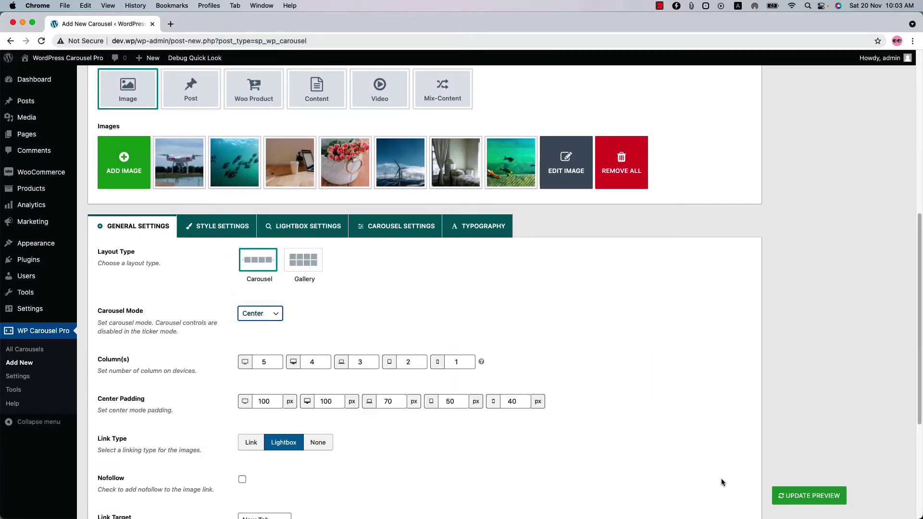
left_click(819, 504)
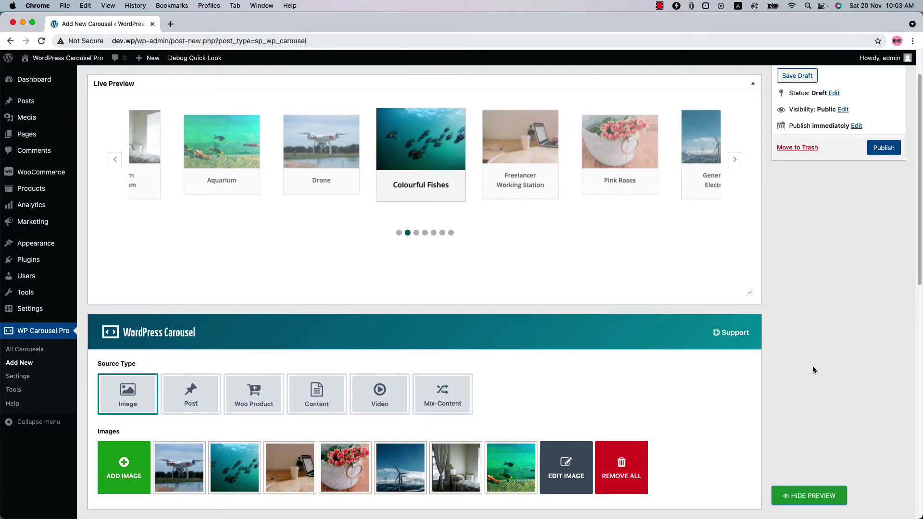
scroll(234, 238, "down", 8)
left_click(243, 235)
left_click(253, 219)
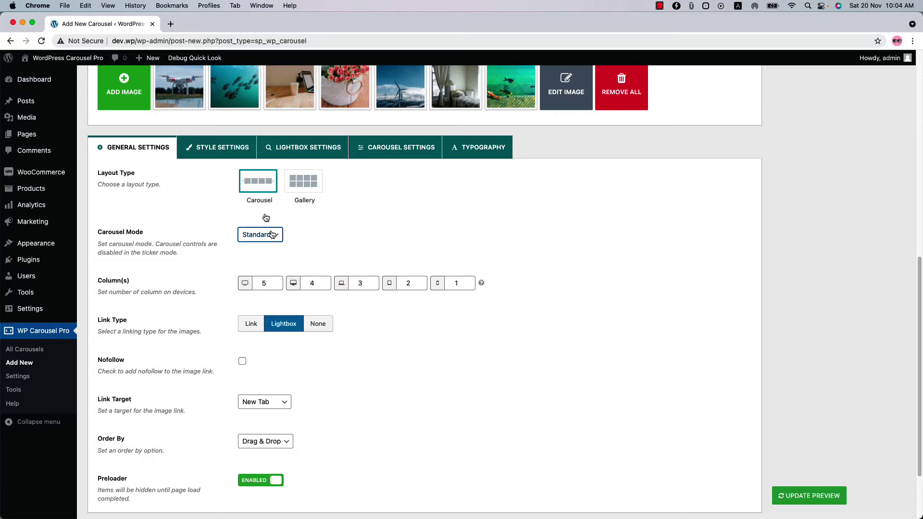
Switch to Style Settings, showing the hidden section title, 20 px slide spacing and Bottom content position
left_click(211, 147)
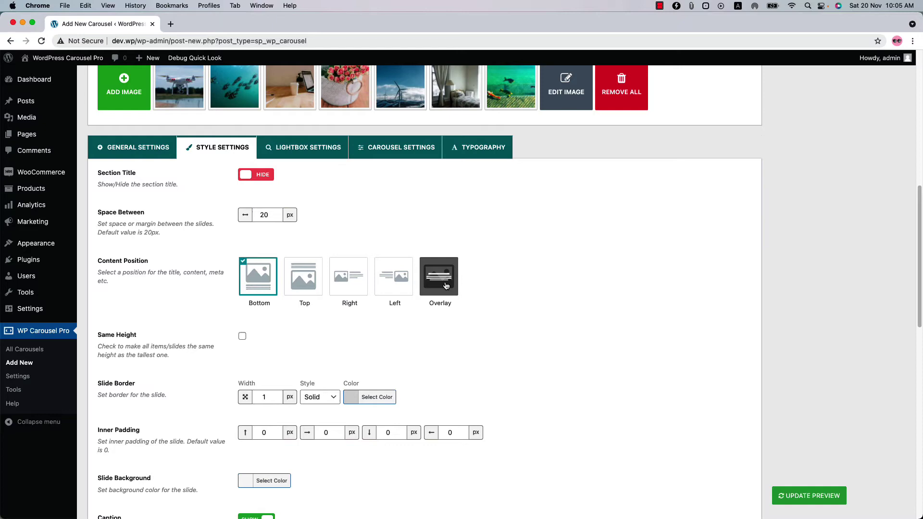
Position content to the Right, lower the large-screen column count, and refresh the preview
left_click(348, 283)
left_click(154, 161)
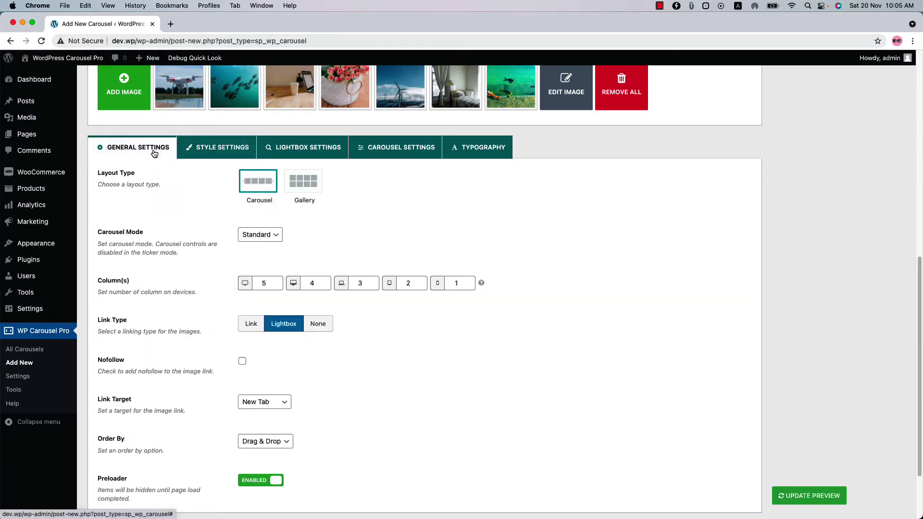
left_click(278, 287)
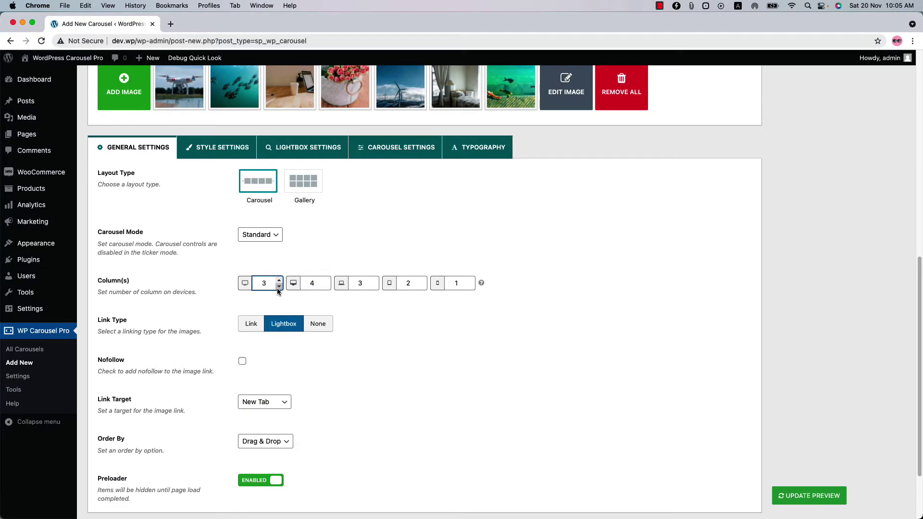
left_click(244, 153)
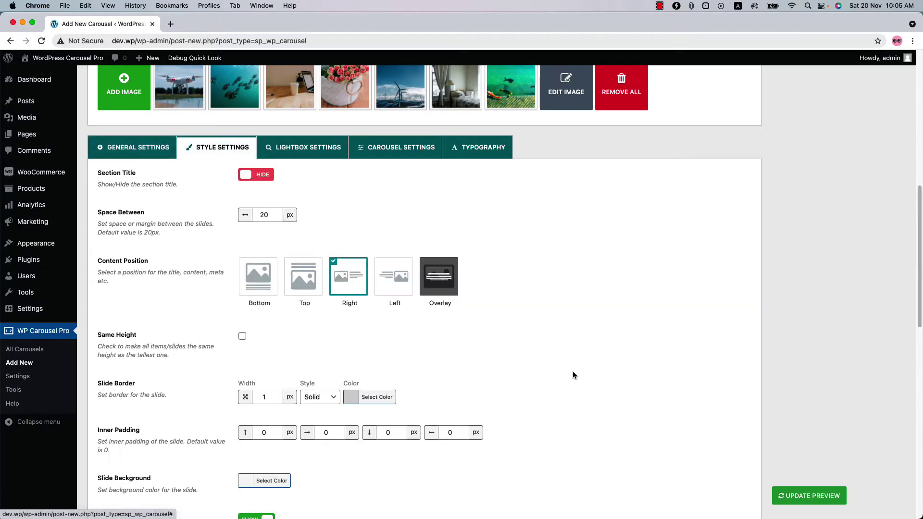
left_click(806, 492)
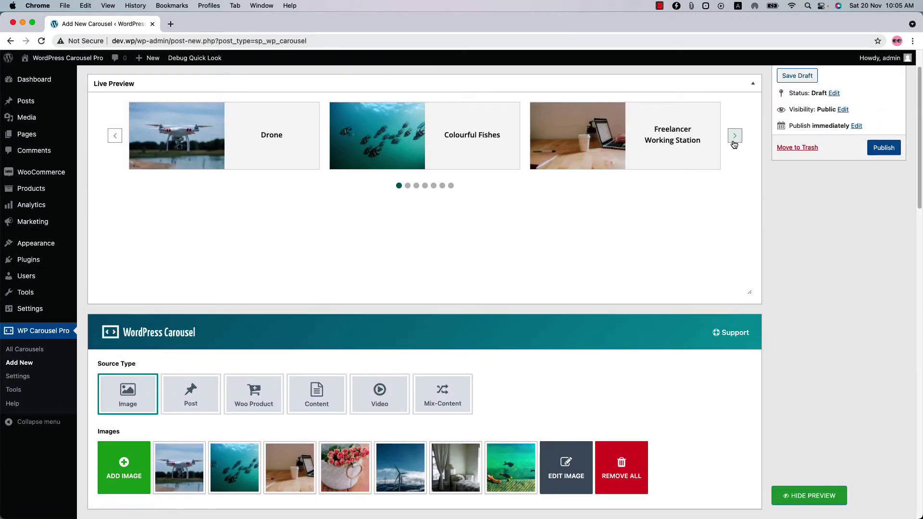
Page through the preview carousel to its last slide
left_click(733, 136)
left_click(734, 136)
left_click(734, 136)
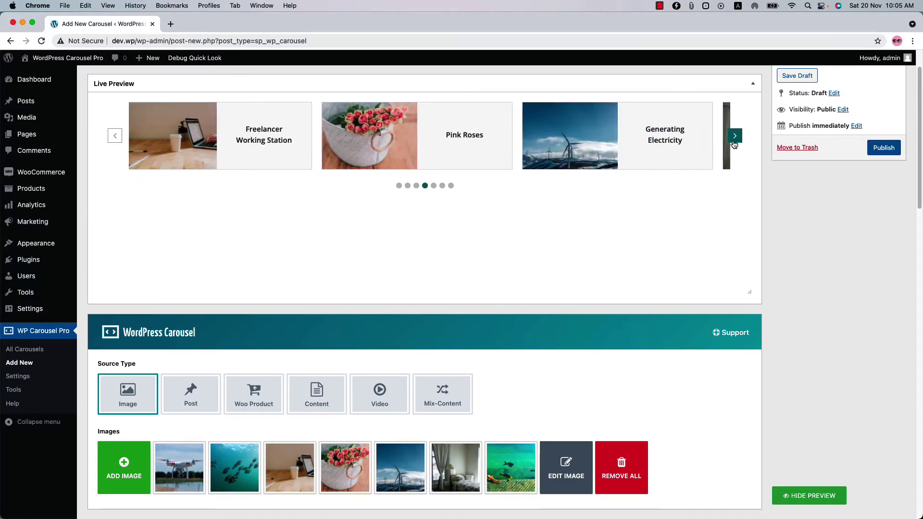
left_click(734, 136)
left_click(734, 136)
left_click(733, 136)
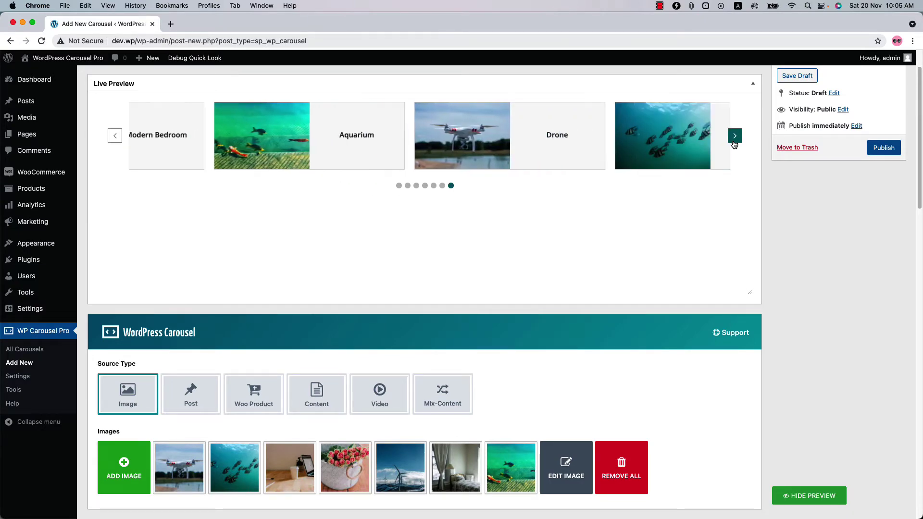
scroll(412, 347, "down", 10)
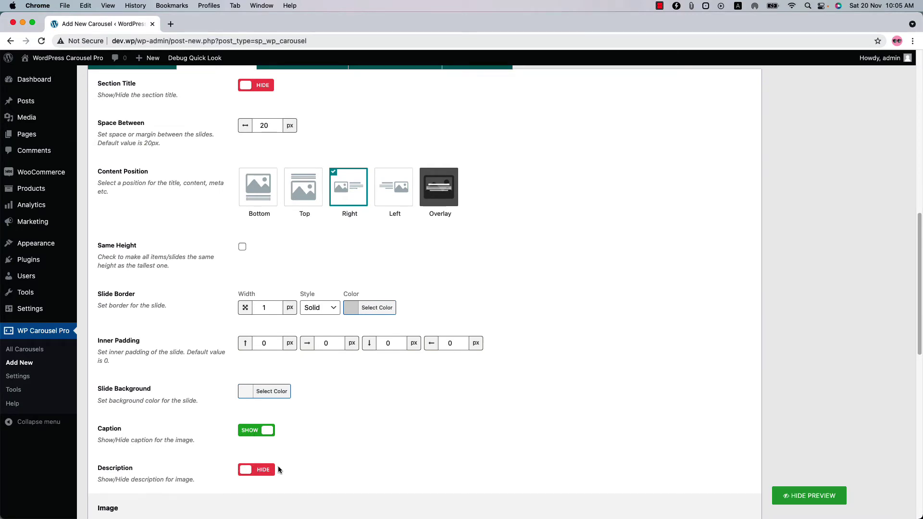
Hide the image captions, refresh the preview, and page through the slides
left_click(254, 434)
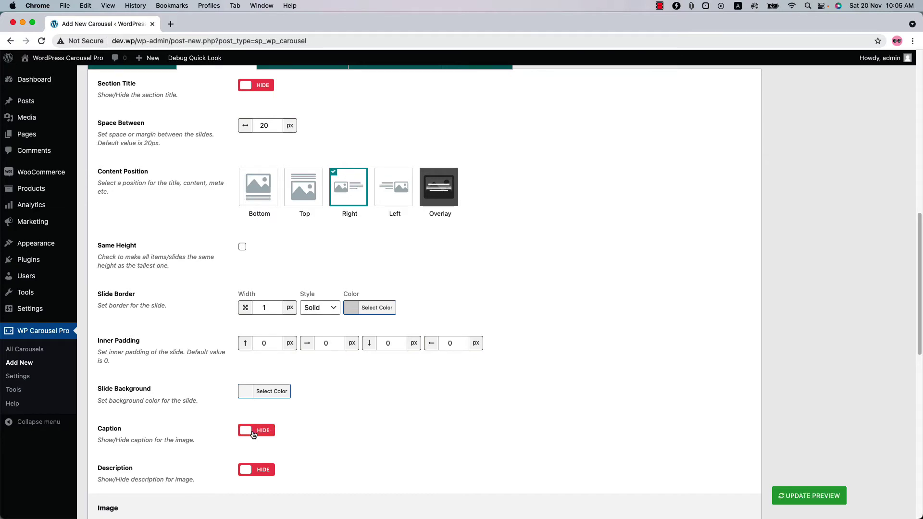
left_click(810, 496)
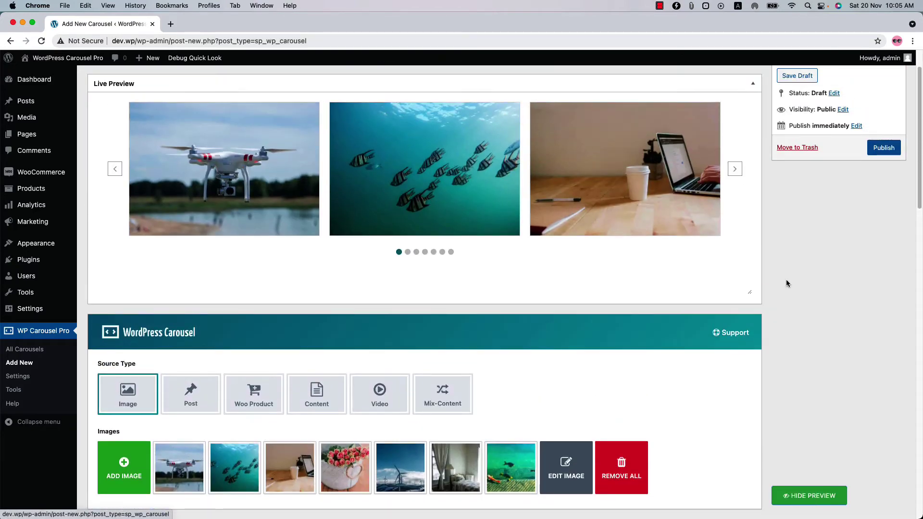
left_click(734, 169)
left_click(737, 171)
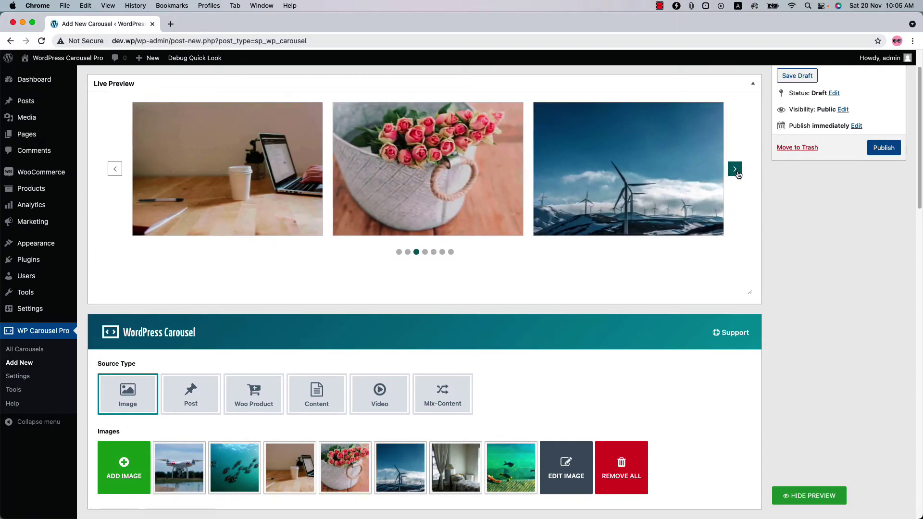
left_click(736, 170)
left_click(735, 170)
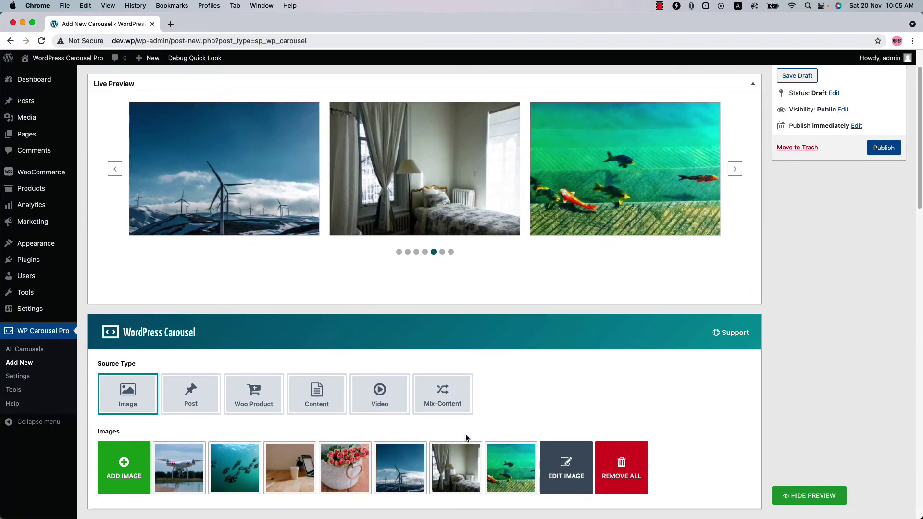
Raise the largest-screen column count from 4 to 5 and review the lightbox options
scroll(465, 438, "down", 5)
left_click(280, 475)
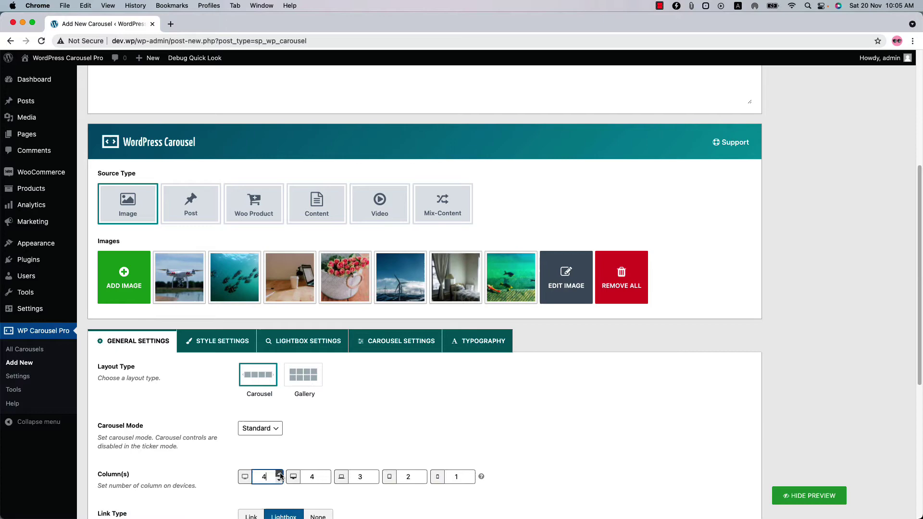
left_click(280, 474)
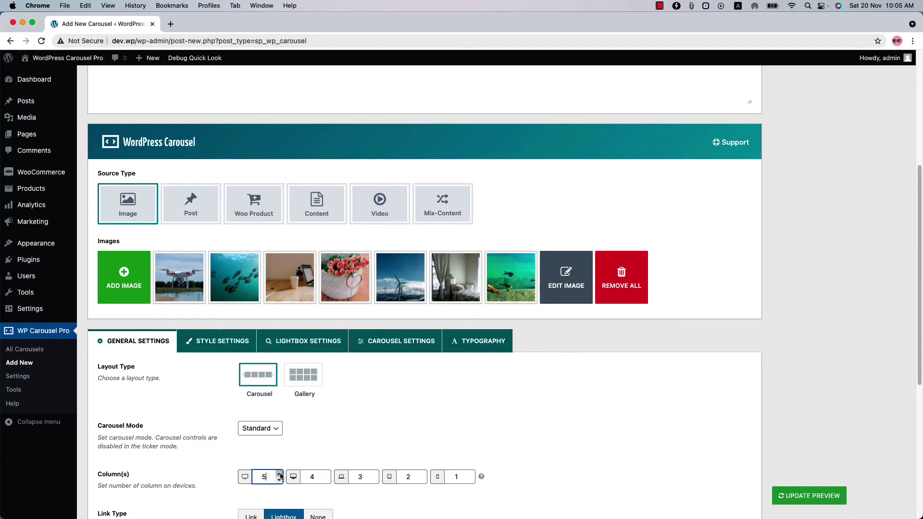
left_click(297, 342)
scroll(451, 414, "down", 15)
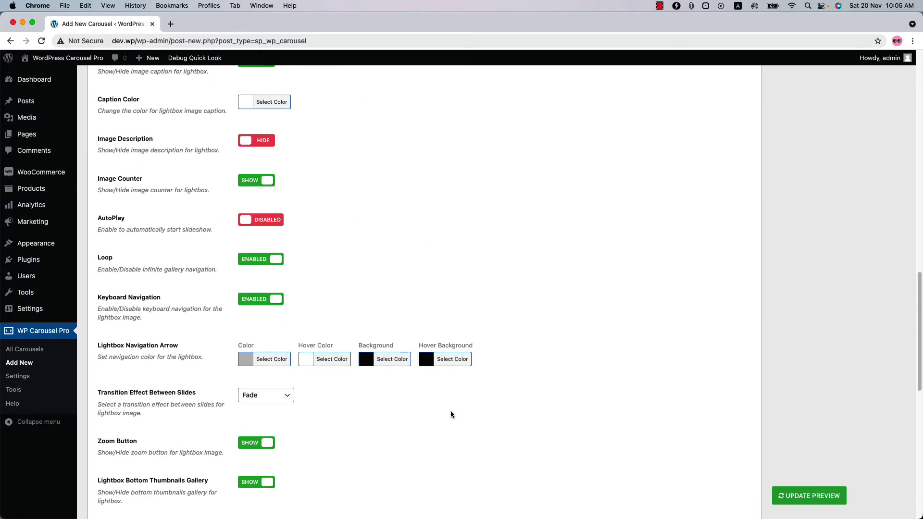
scroll(450, 415, "down", 5)
scroll(451, 414, "up", 15)
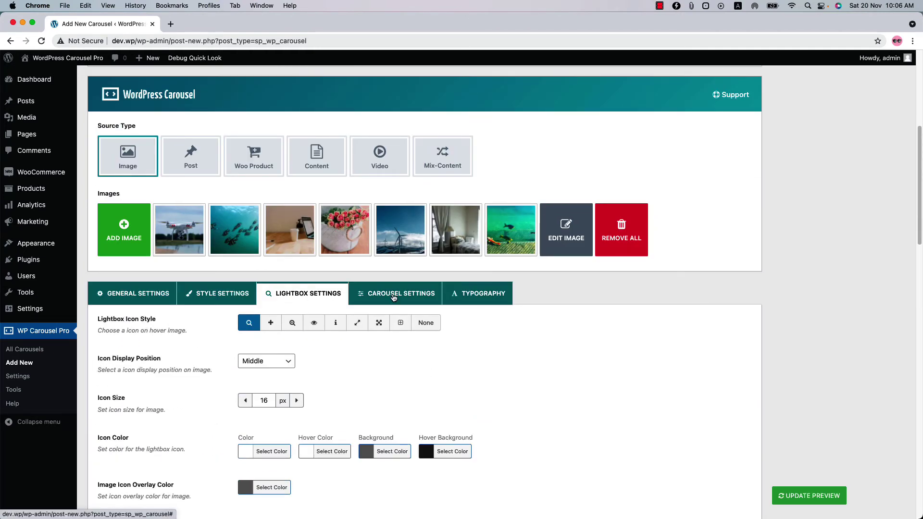
Disable AutoPlay in Carousel Settings and refresh the live preview
left_click(393, 297)
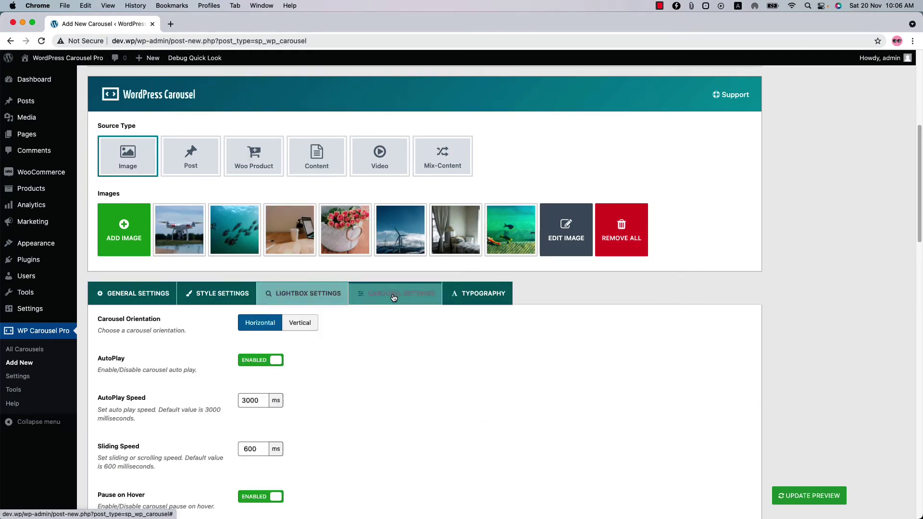
scroll(195, 368, "down", 3)
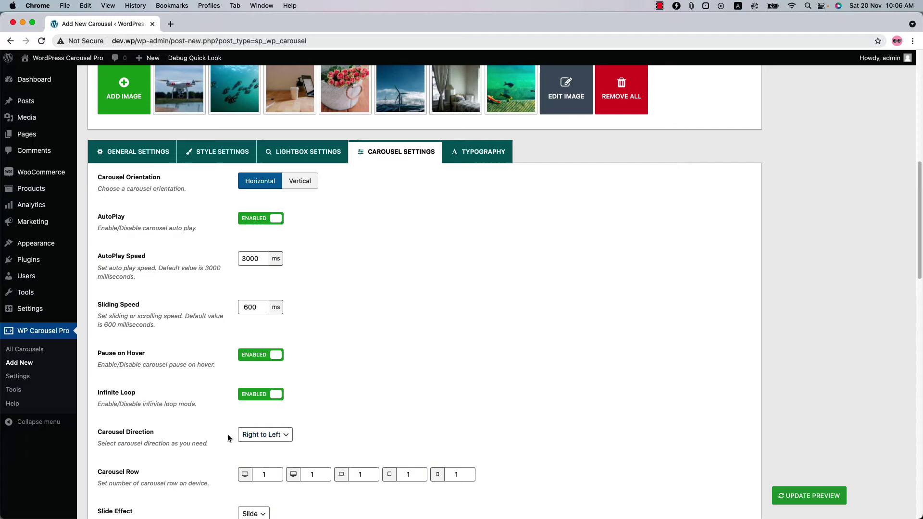
left_click(259, 219)
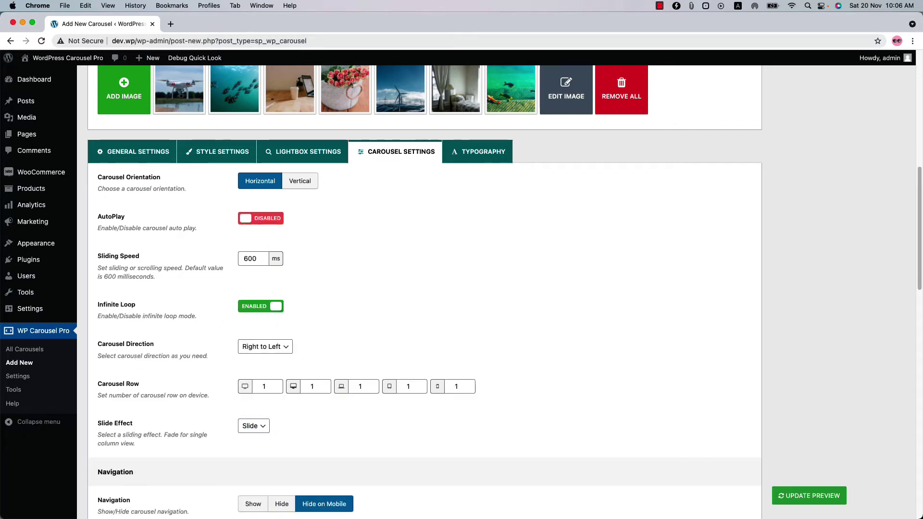
left_click(816, 500)
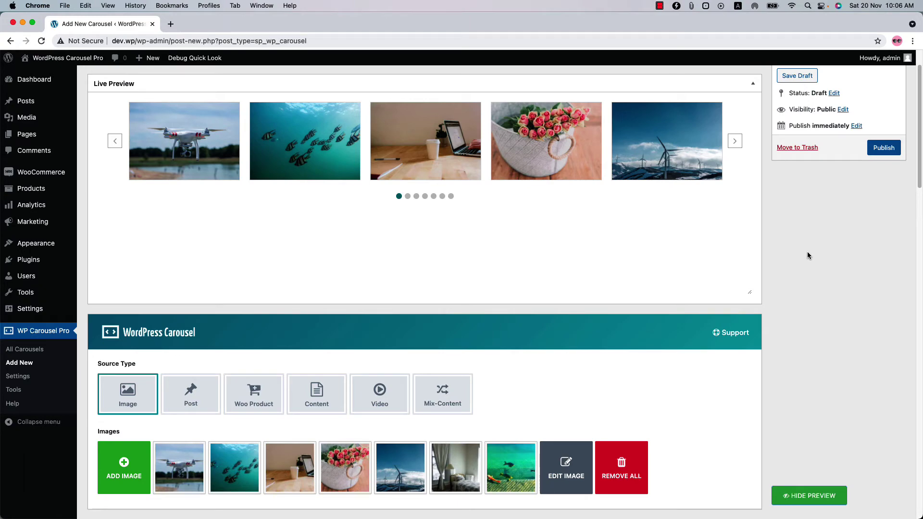
scroll(425, 354, "down", 15)
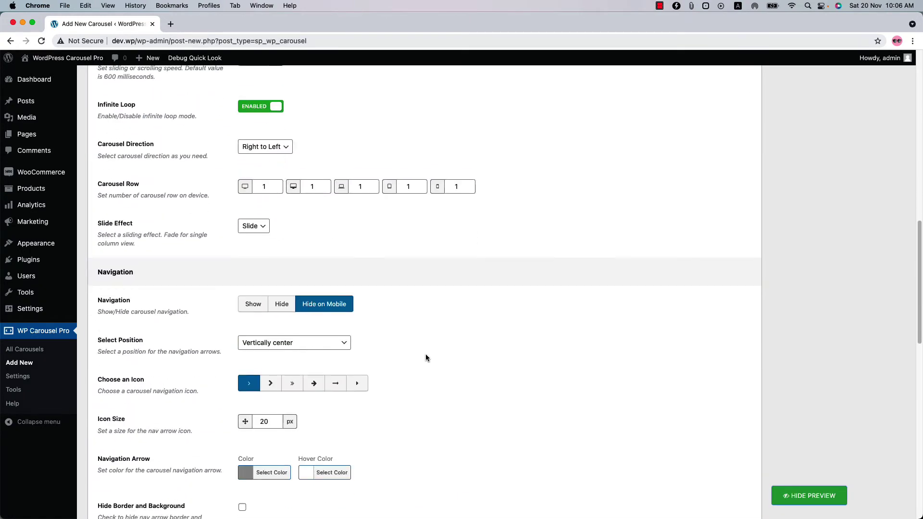
scroll(425, 354, "down", 5)
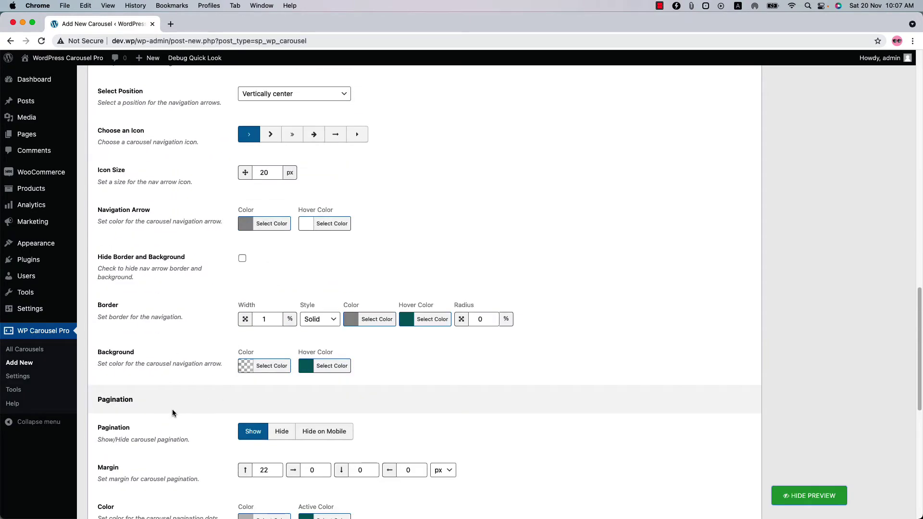
scroll(173, 412, "down", 3)
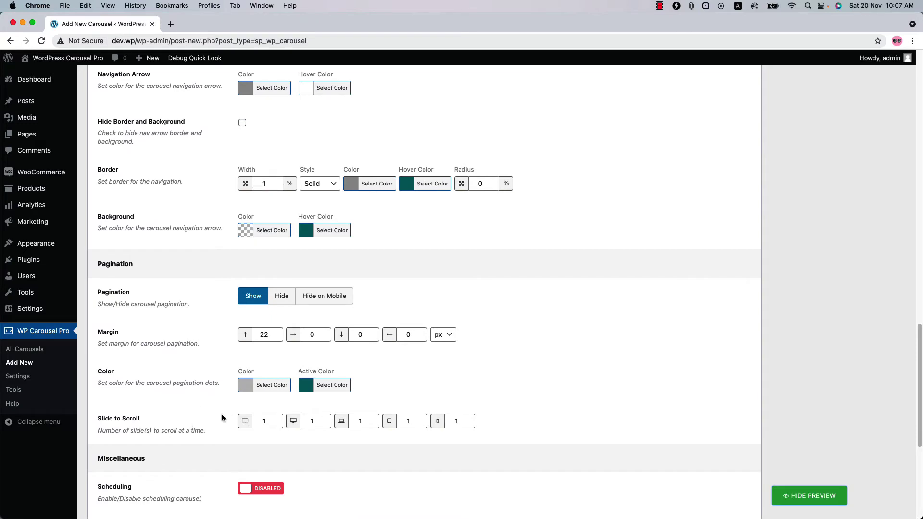
scroll(221, 416, "up", 6)
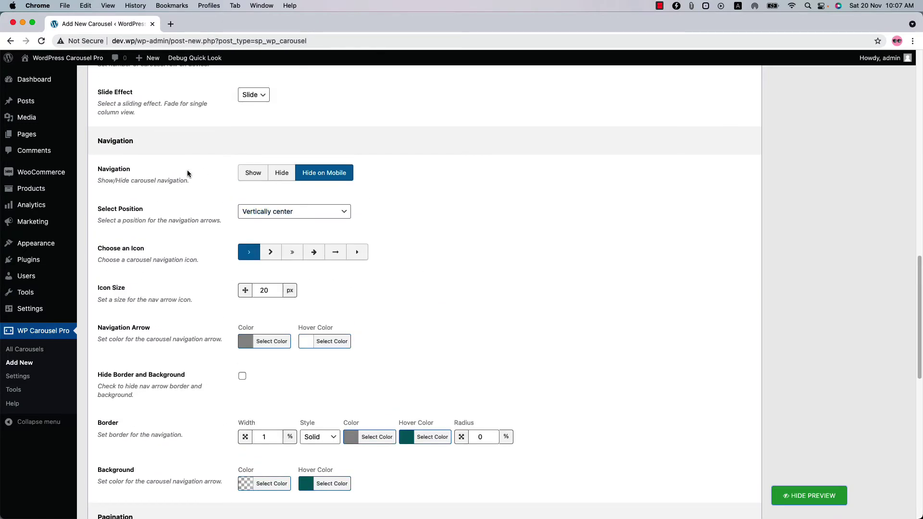
Hide the navigation arrows and refresh the preview to see the result
left_click(281, 173)
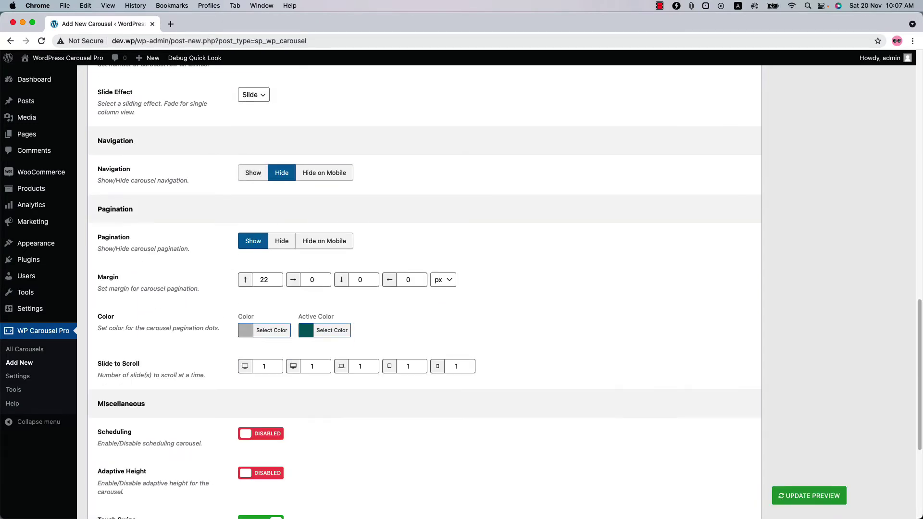
left_click(809, 496)
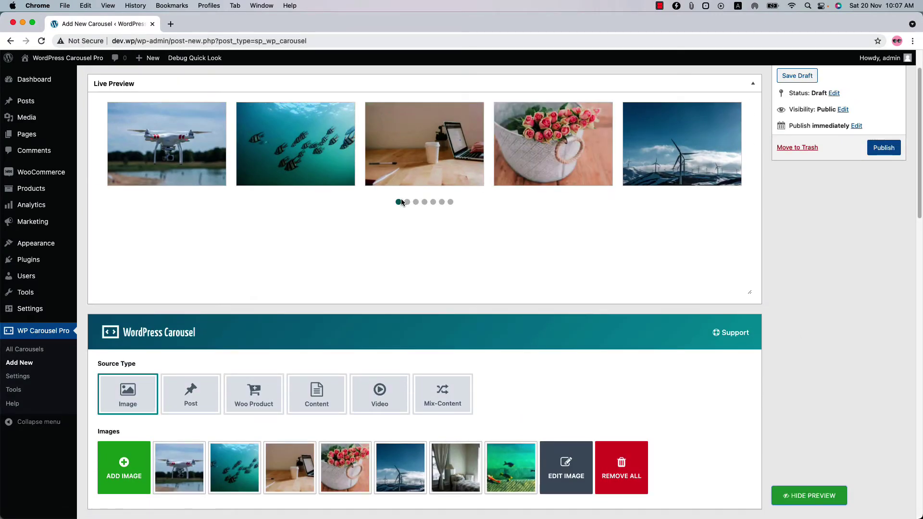
scroll(312, 394, "down", 12)
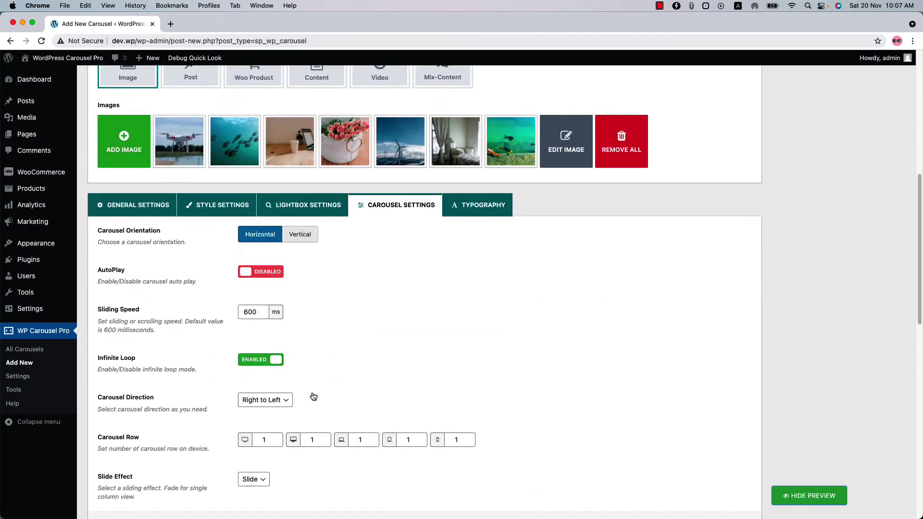
scroll(312, 395, "down", 1)
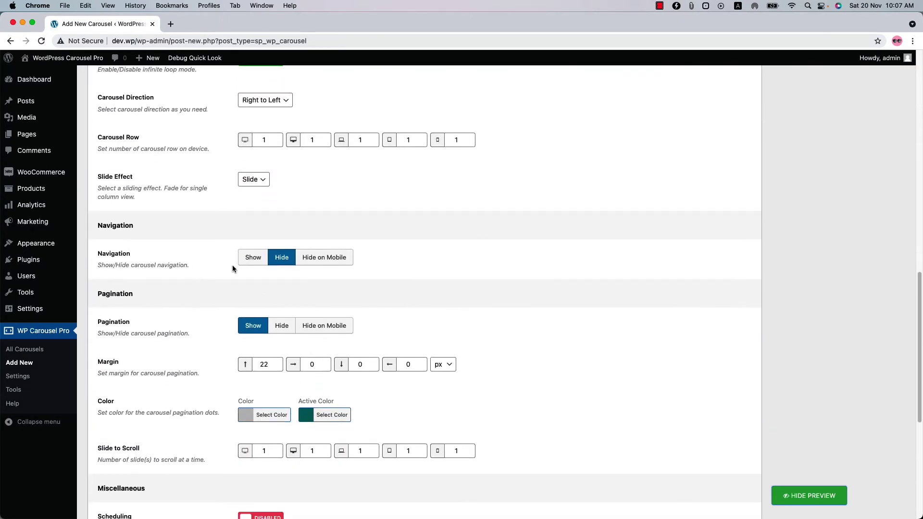
Show the navigation arrows at Top right, hide pagination dots, and refresh the preview
left_click(249, 260)
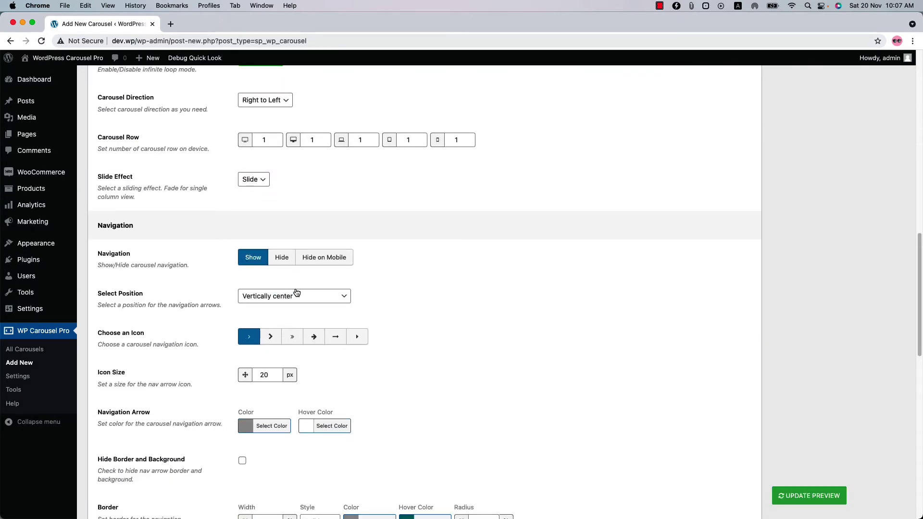
left_click(255, 297)
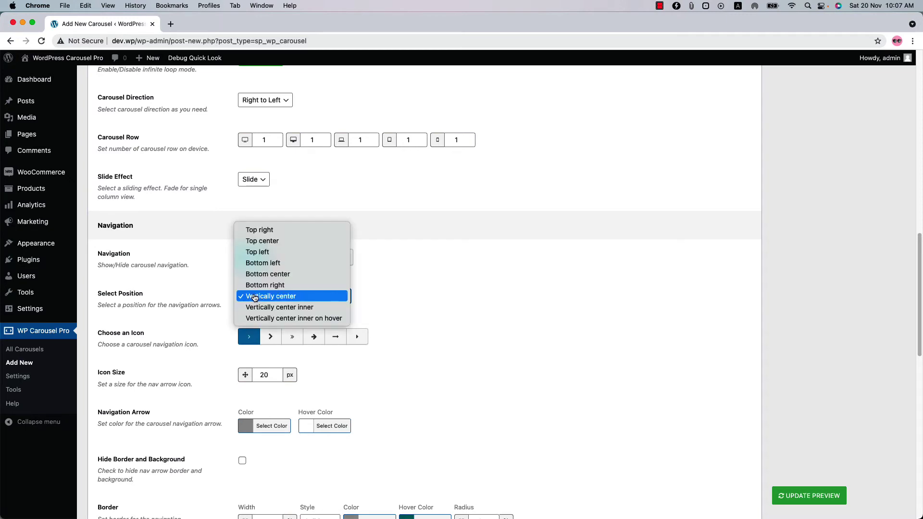
left_click(212, 355)
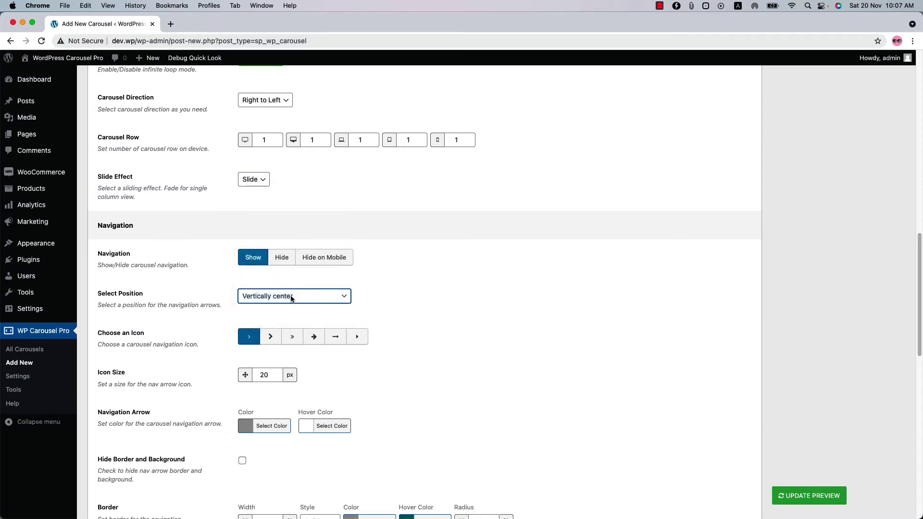
scroll(212, 355, "down", 10)
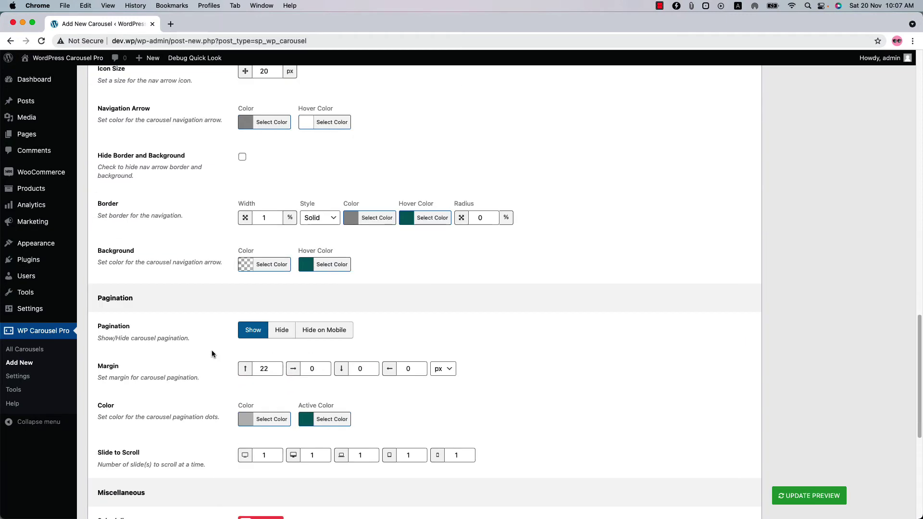
left_click(281, 330)
left_click(811, 494)
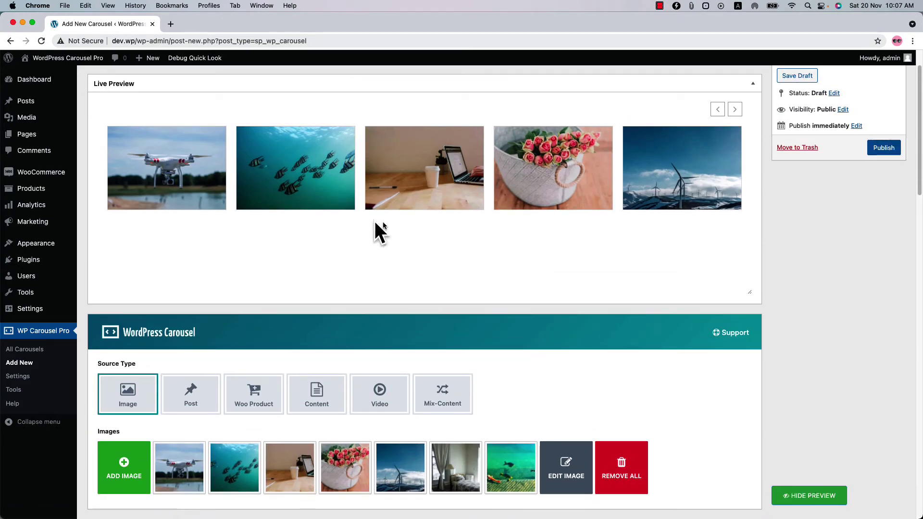
Advance the preview carousel three slides with the navigation arrows
left_click(735, 110)
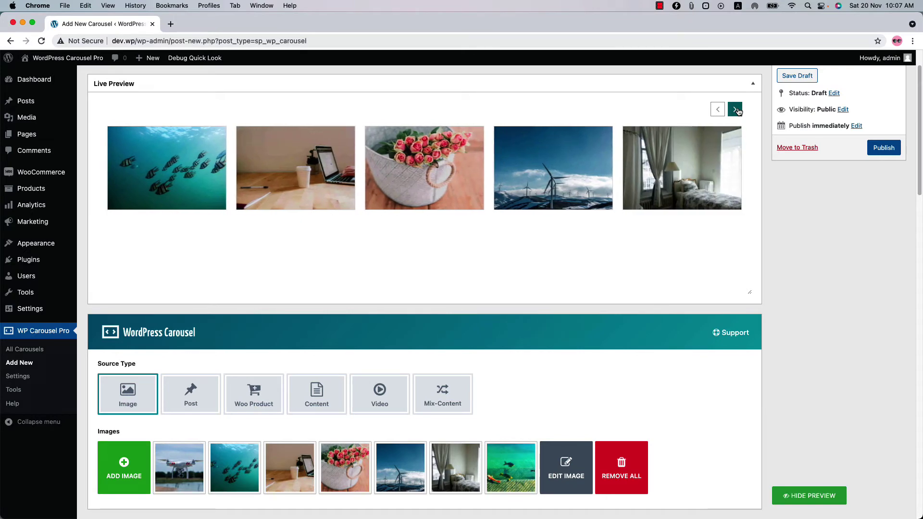
left_click(735, 110)
left_click(735, 110)
scroll(436, 441, "down", 5)
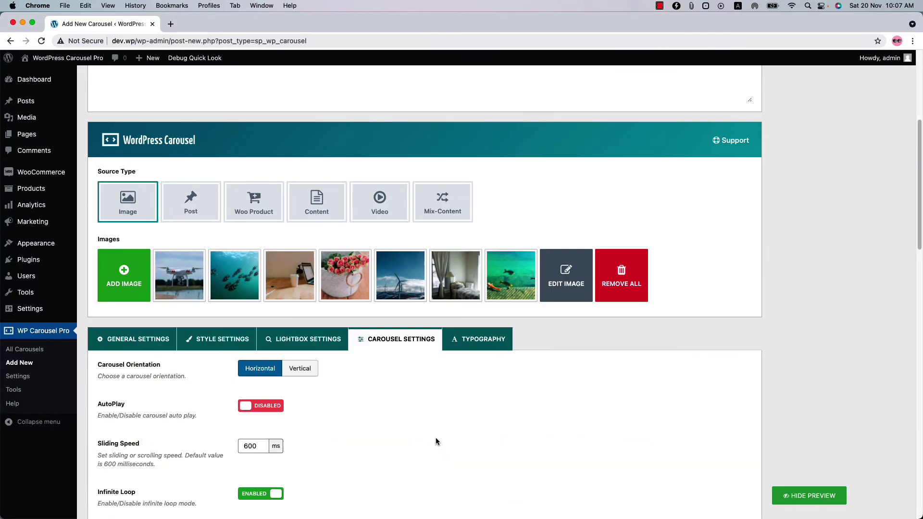
Review the large-screen Carousel Row setting, then return to the gallery at the top
scroll(436, 441, "down", 5)
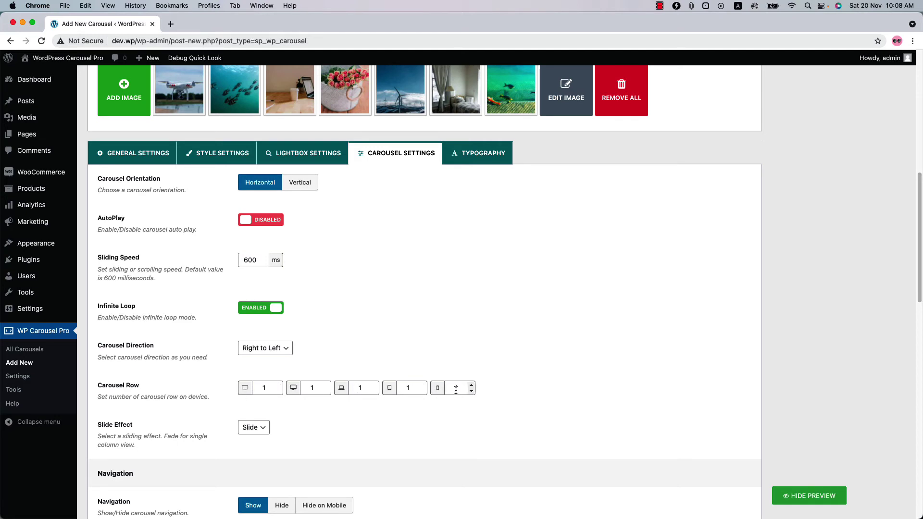
left_click(278, 388)
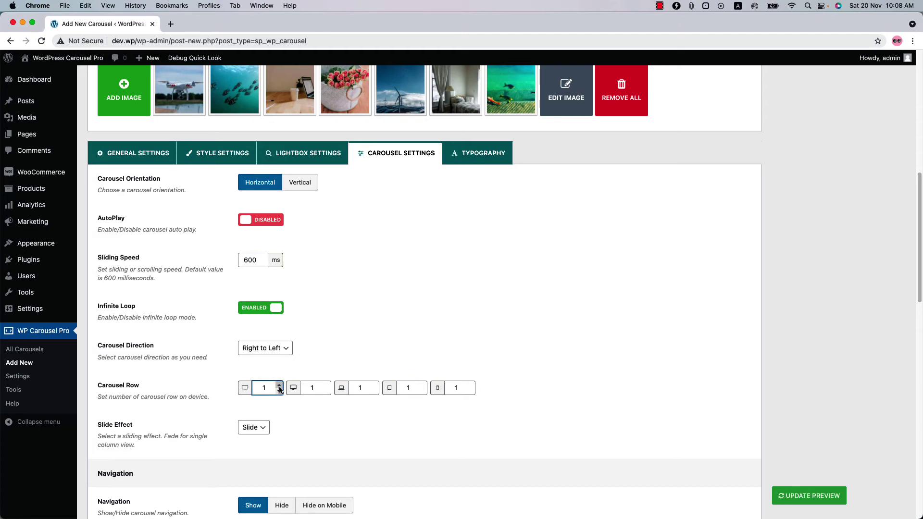
scroll(551, 325, "up", 5)
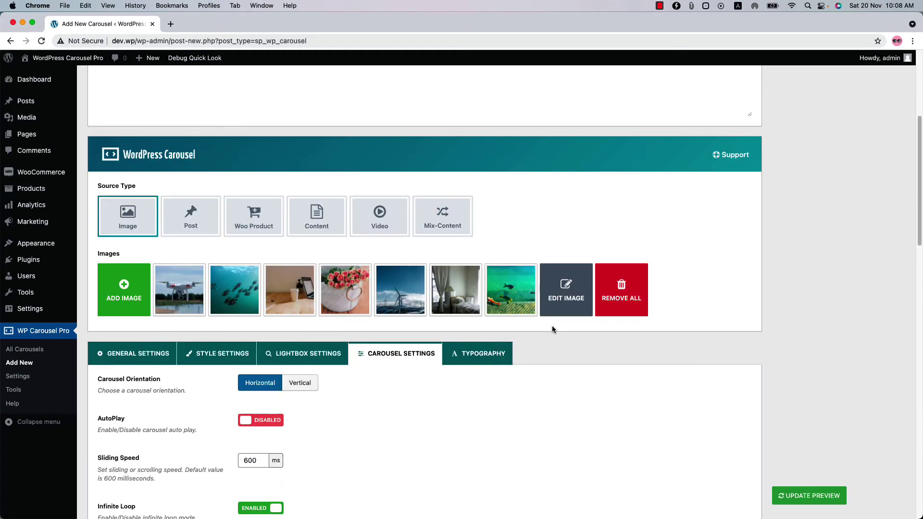
Add lake, pink flower, iMac desk, rover, Venice and harbour images to the gallery, then update it
left_click(565, 294)
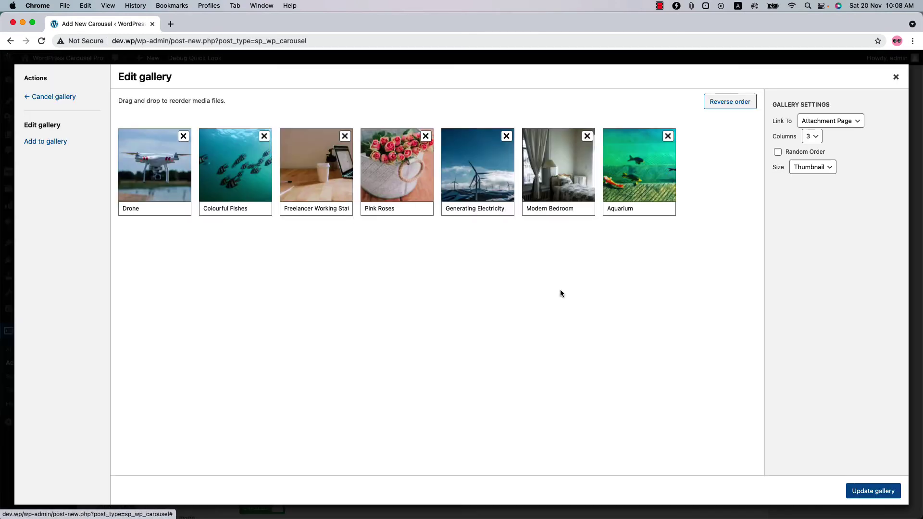
left_click(50, 152)
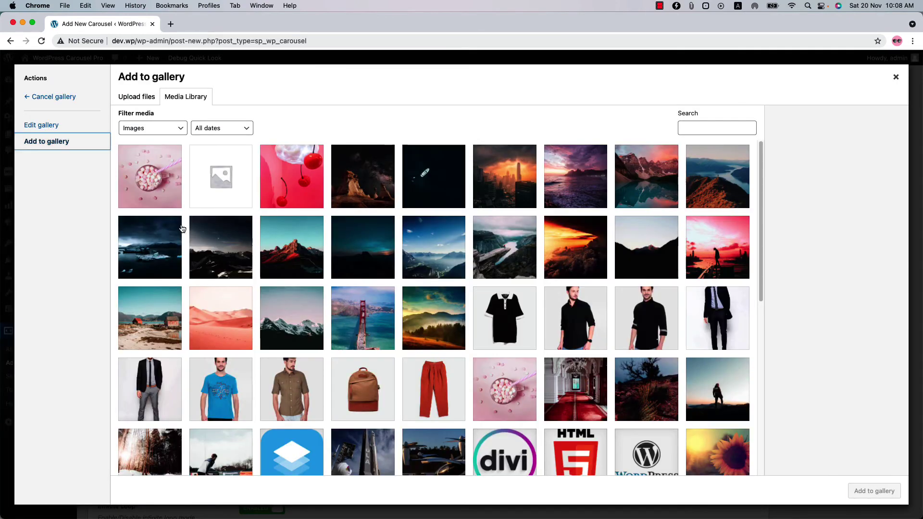
scroll(408, 386, "down", 5)
left_click(437, 349)
left_click(491, 335)
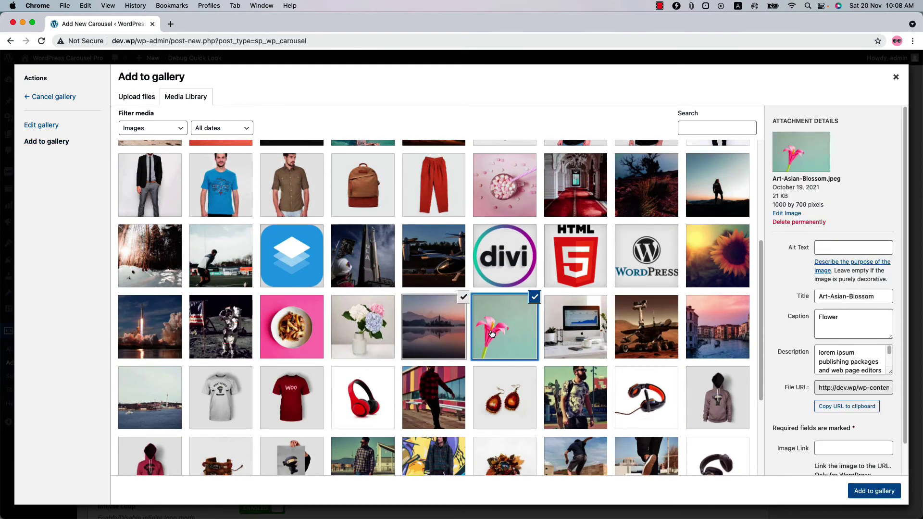
left_click(561, 337)
left_click(644, 337)
left_click(711, 340)
left_click(198, 386, "shift")
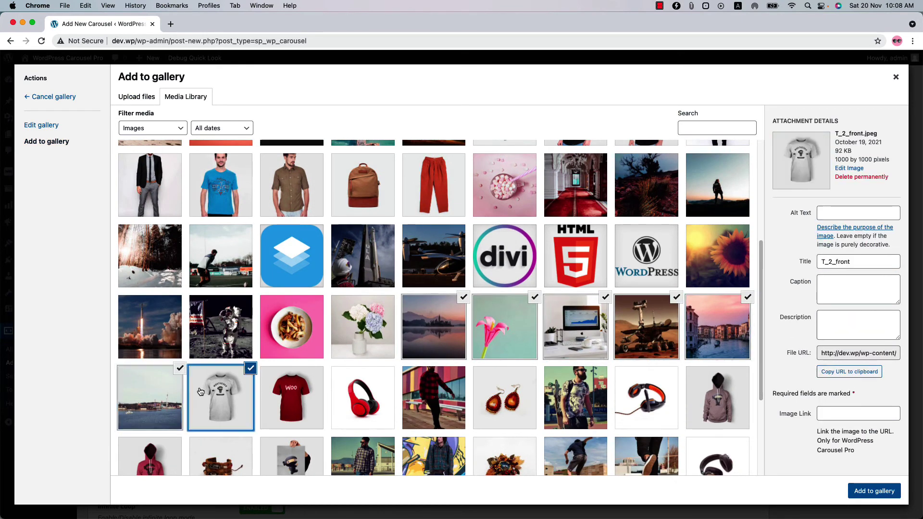
left_click(250, 369)
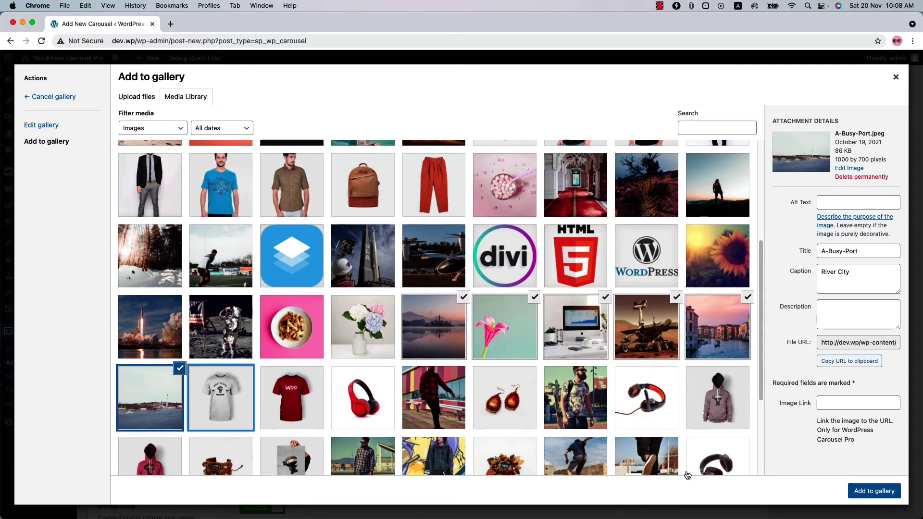
left_click(865, 495)
left_click(873, 491)
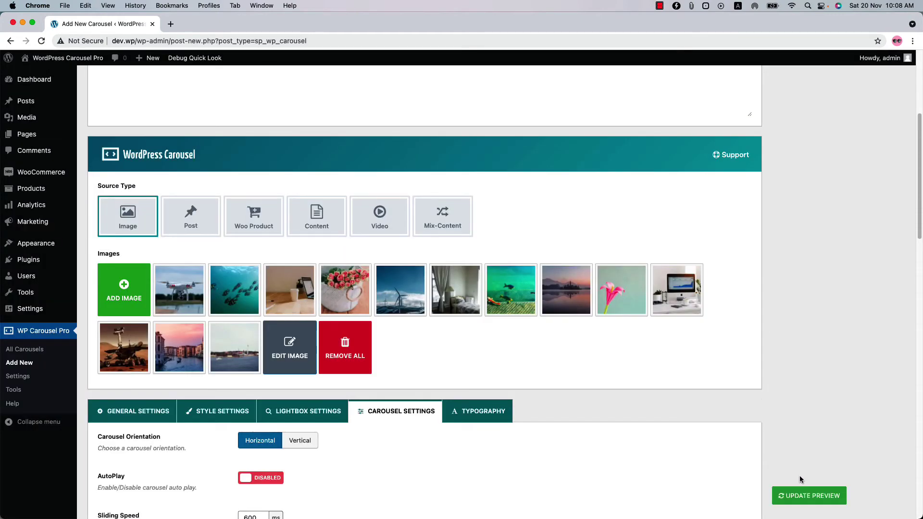
Set two carousel rows, refresh and enlarge the preview, and advance one slide
scroll(339, 387, "down", 5)
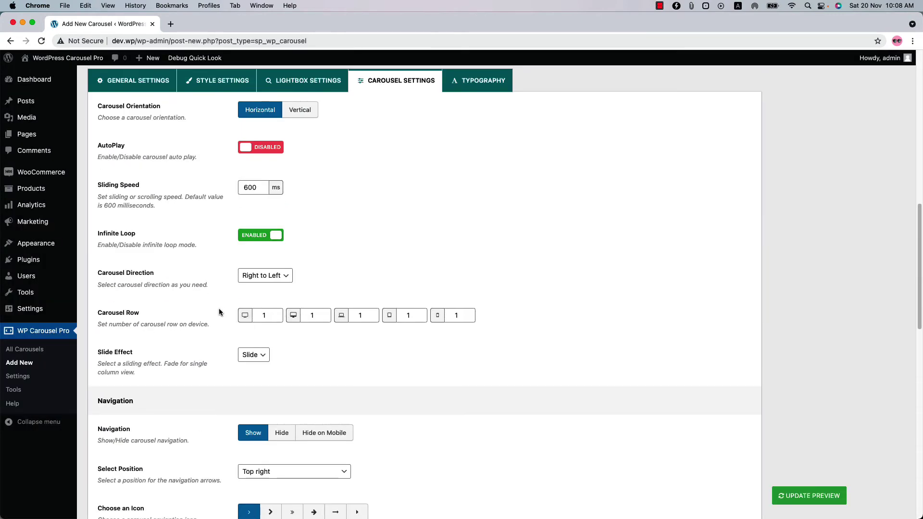
left_click(279, 312)
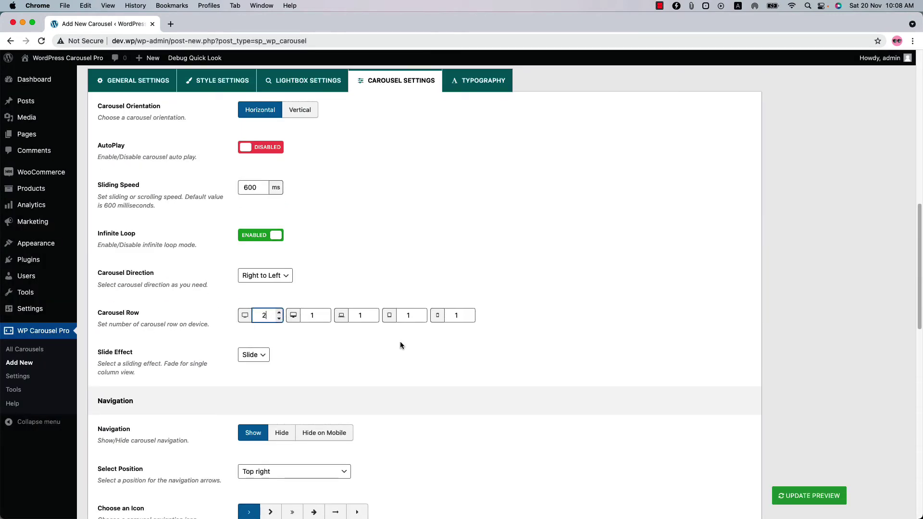
left_click(818, 487)
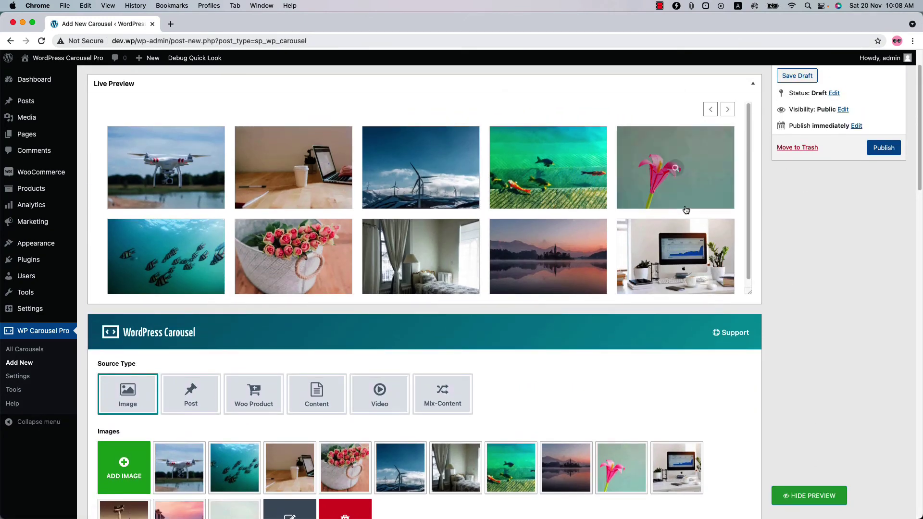
left_click_drag(750, 293, 750, 330)
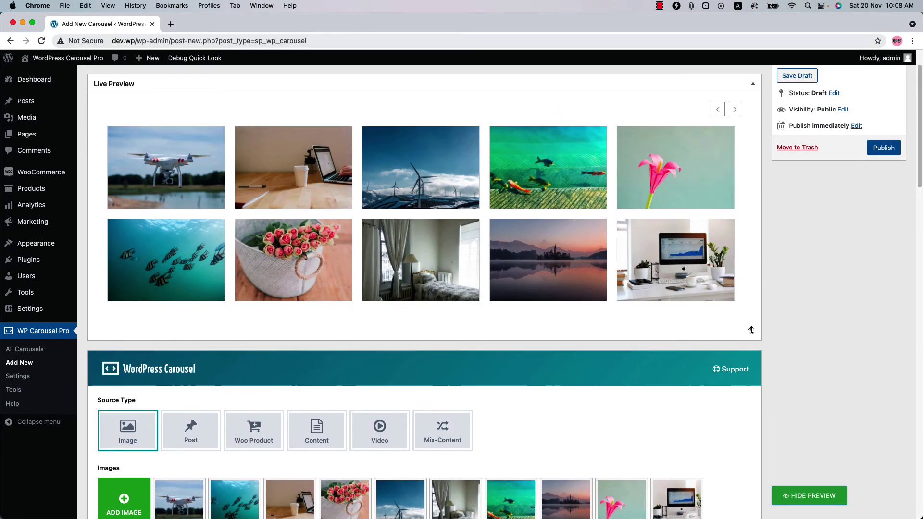
left_click(734, 109)
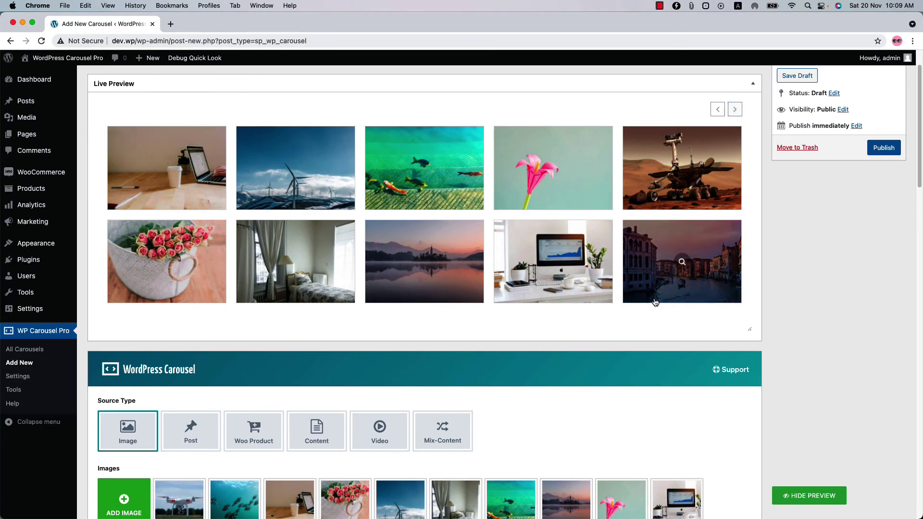
Publish Test Carousel and copy its shortcode [sp_wpcarousel id="725"]
scroll(814, 323, "down", 15)
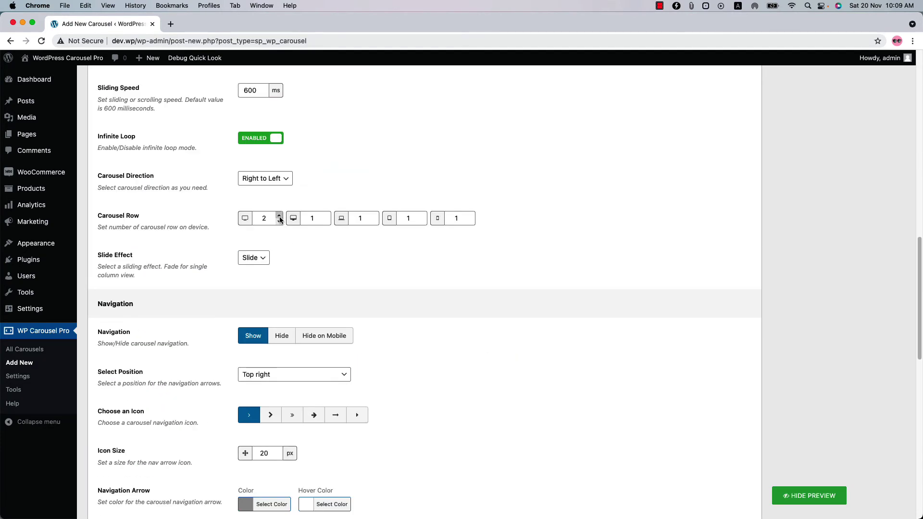
left_click(279, 216)
scroll(376, 313, "up", 10)
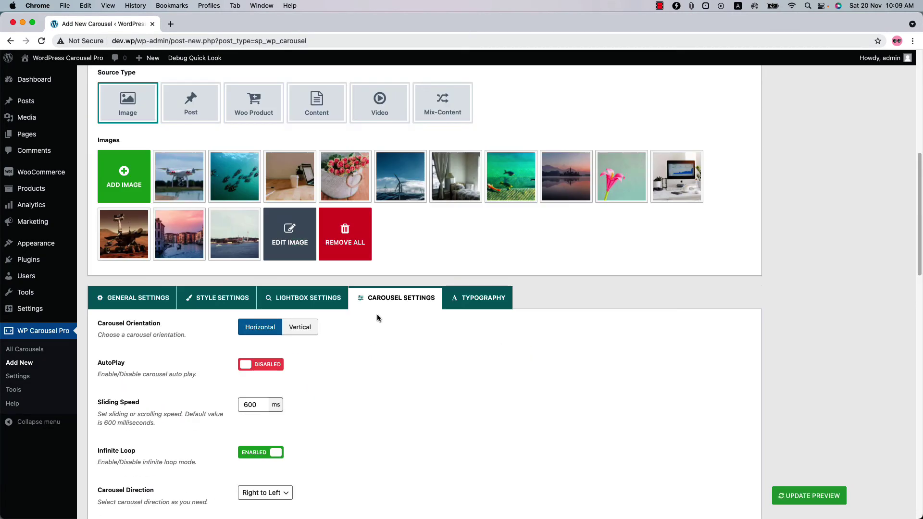
scroll(862, 363, "up", 5)
left_click(882, 197)
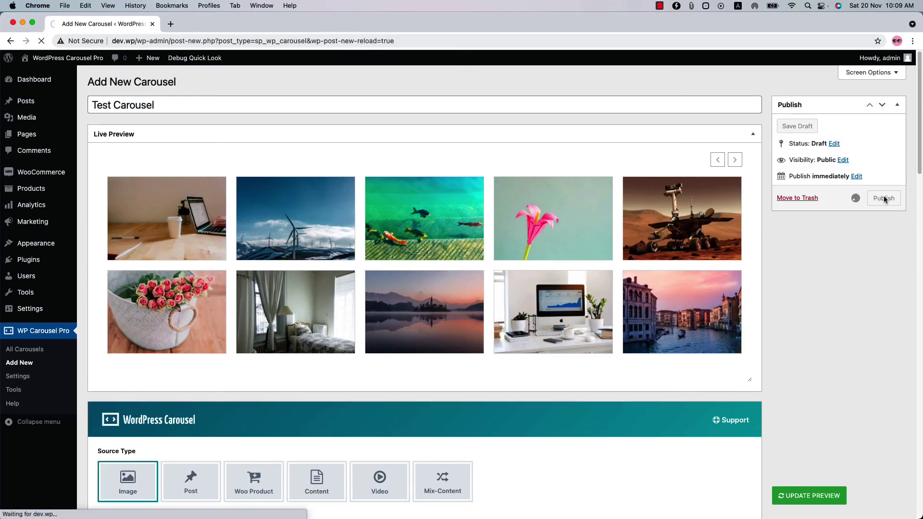
scroll(295, 440, "down", 20)
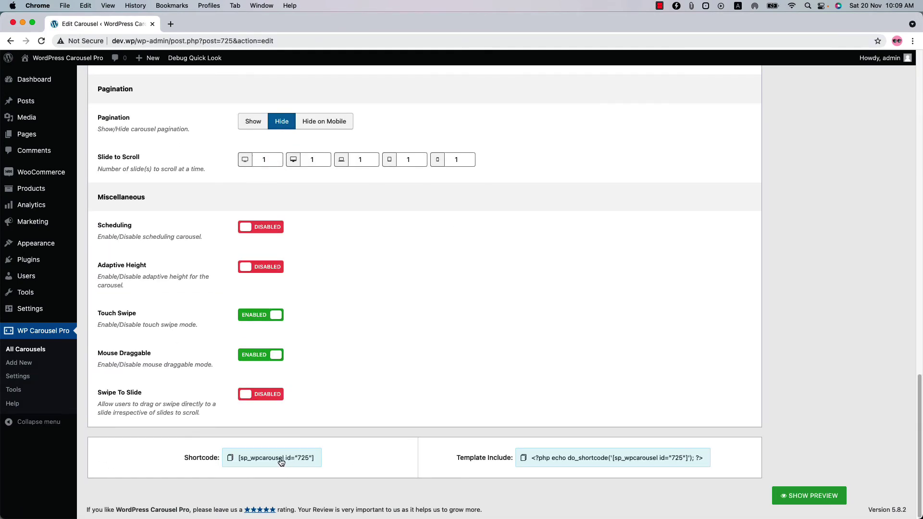
left_click(281, 462)
Create a new page containing the shortcode [sp_wpcarousel id="725"] and publish it
mouse_move(29, 135)
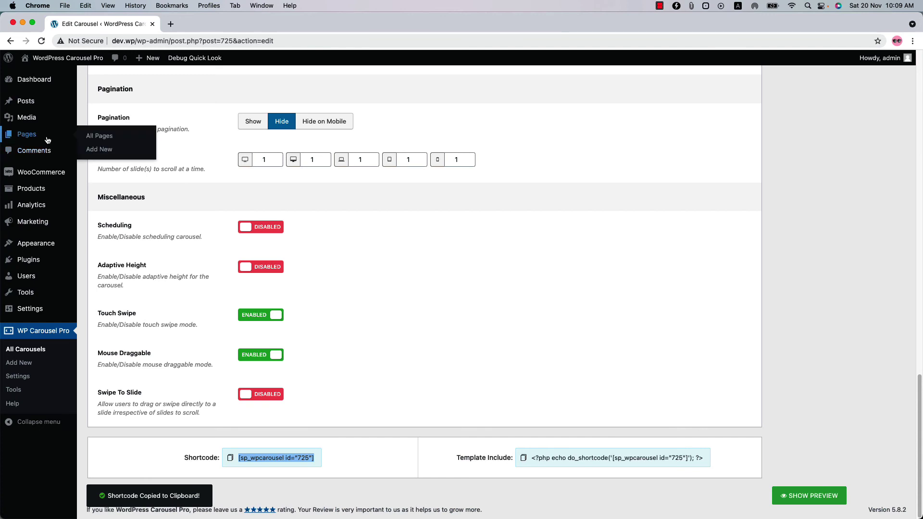
left_click(113, 149, "super")
left_click(197, 25)
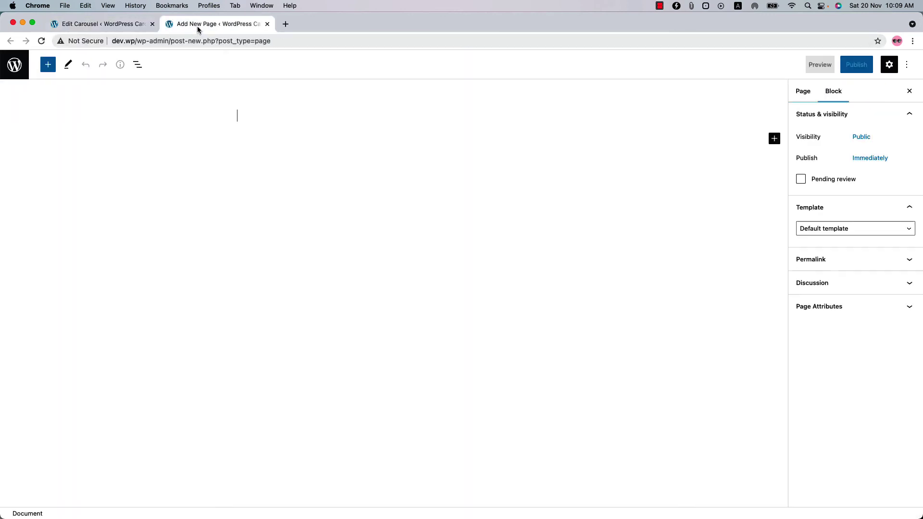
left_click(257, 139)
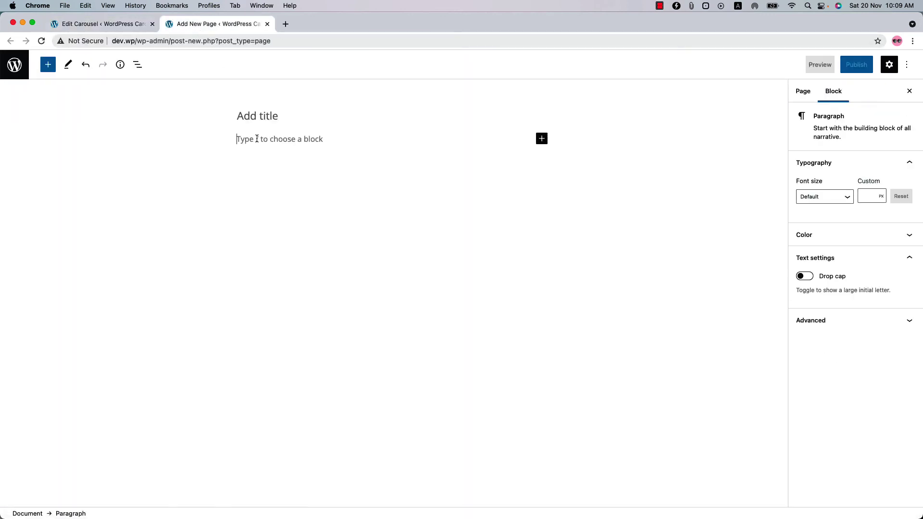
key("super+v")
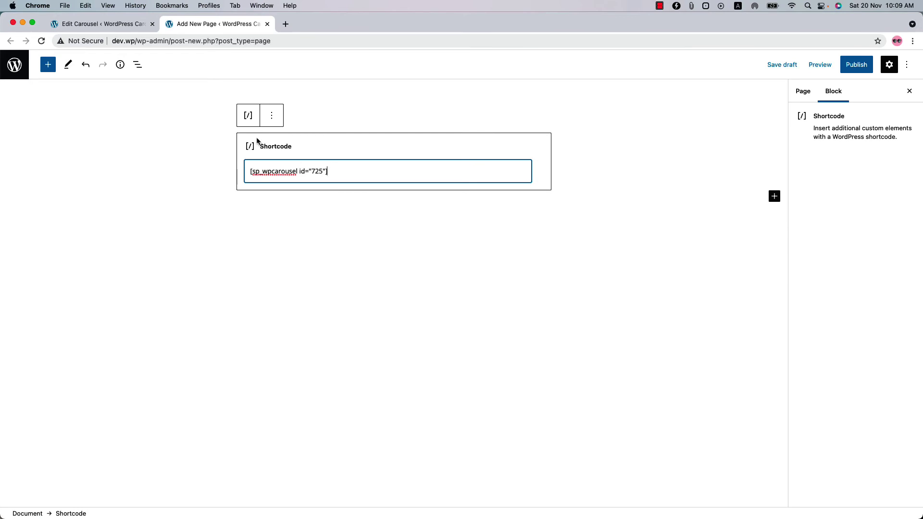
left_click(856, 64)
left_click(823, 64)
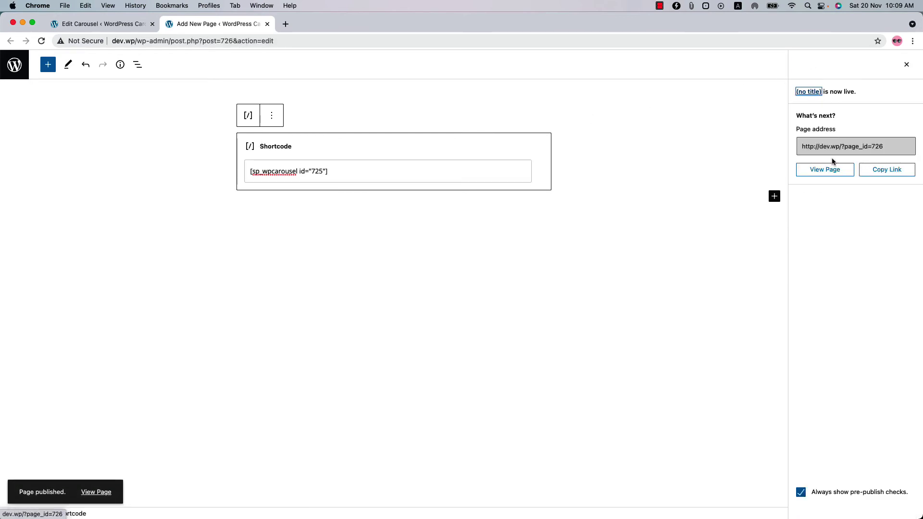
View the published page, slide the live carousel, then return to the carousel settings
left_click(826, 172)
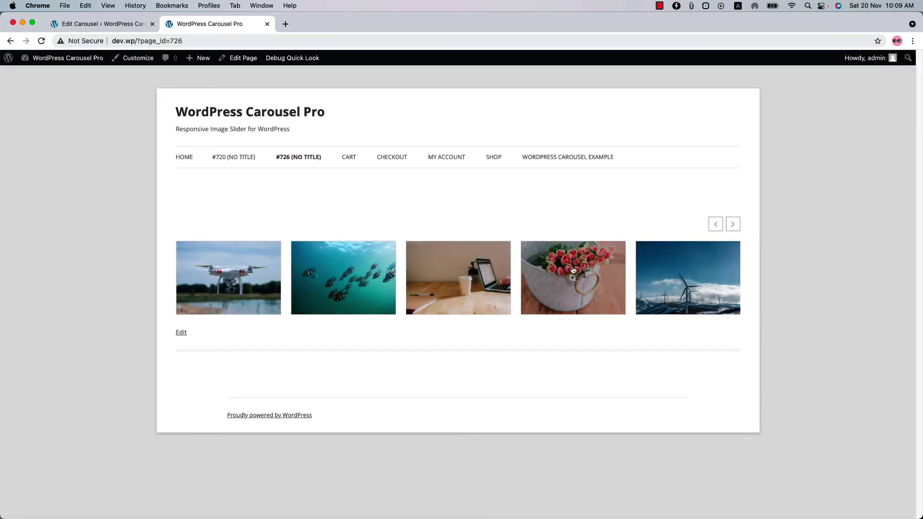
left_click(732, 224)
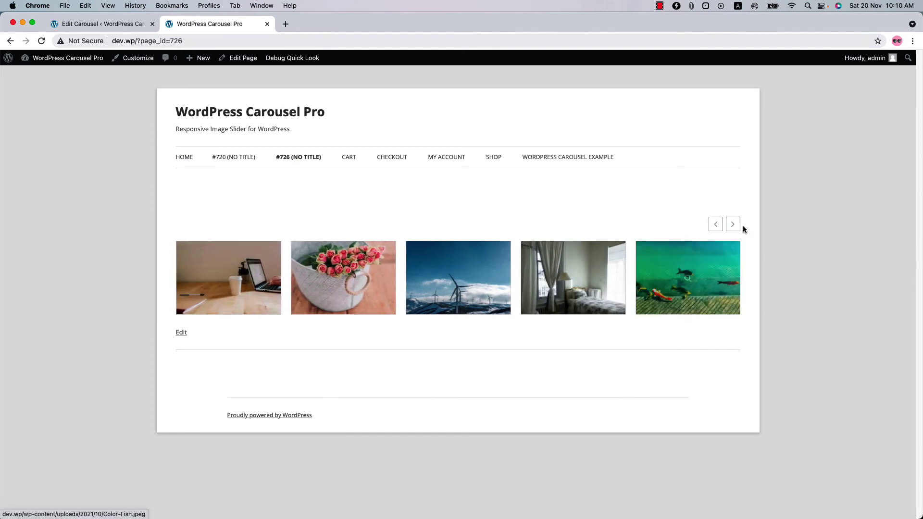
key("ctrl+shift+Tab")
In Style Settings, switch the image Caption to SHOW
scroll(296, 320, "up", 15)
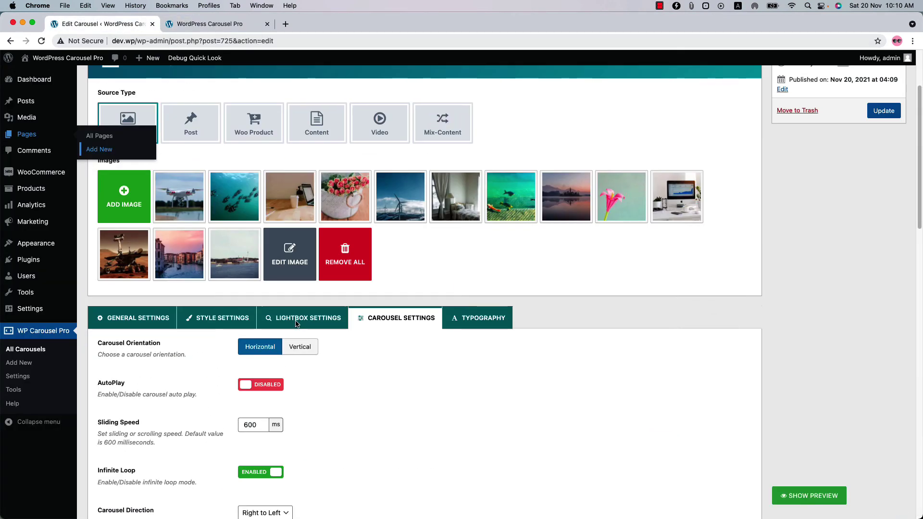
left_click(206, 321)
scroll(359, 371, "down", 1)
scroll(360, 370, "down", 7)
left_click(261, 297)
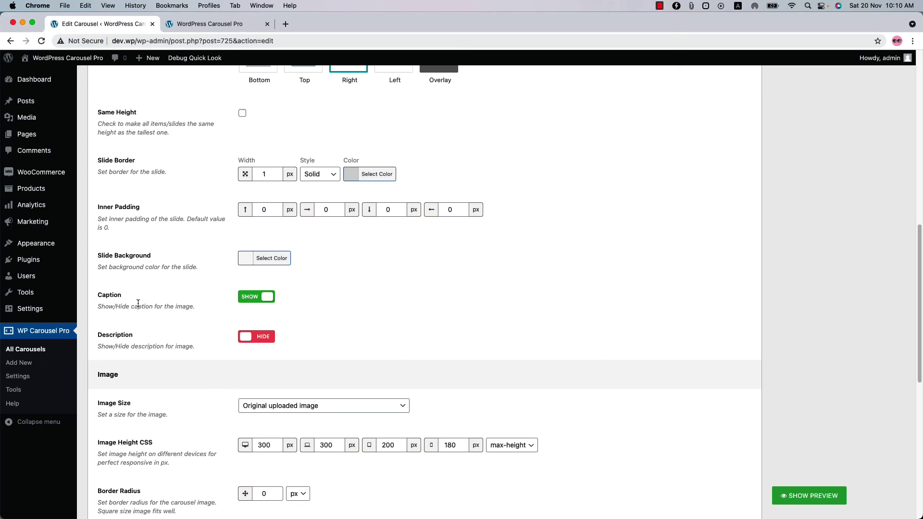
Set the Caption font family to Oswald in Typography and update the carousel
scroll(333, 305, "up", 5)
left_click(471, 214)
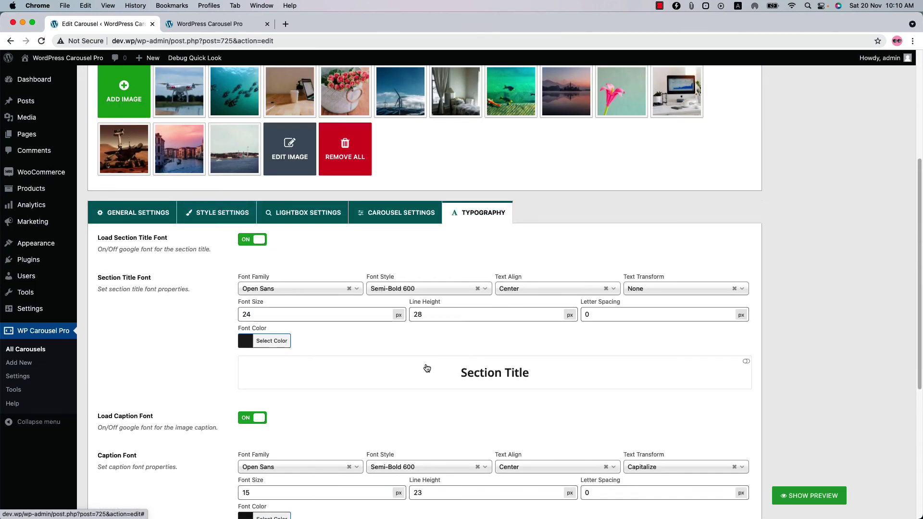
scroll(284, 382, "down", 4)
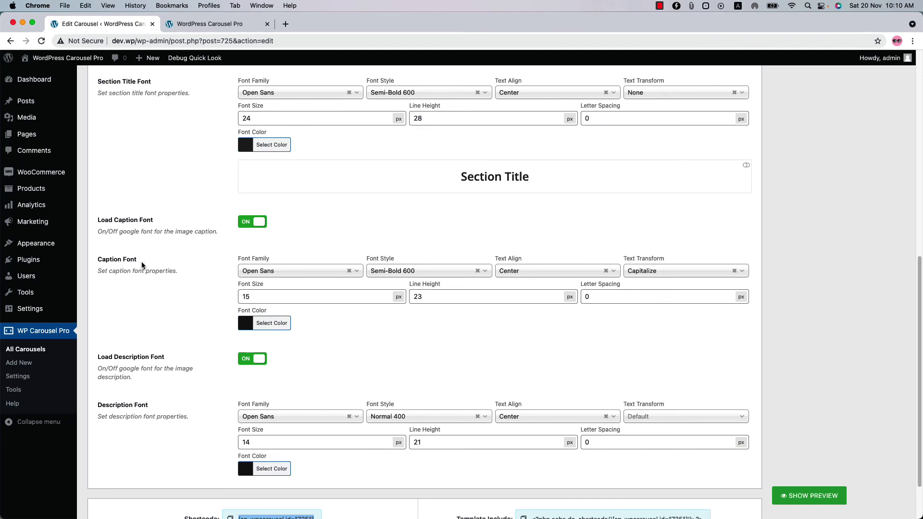
left_click(284, 272)
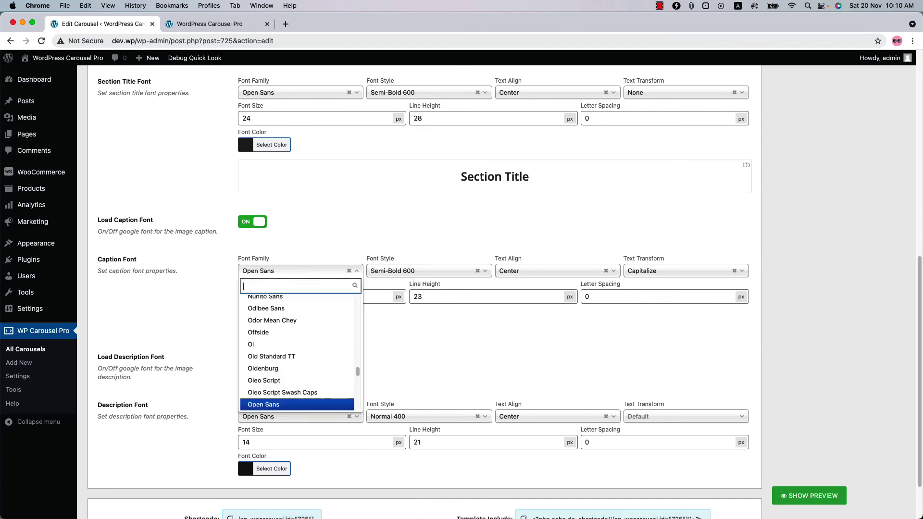
type("os")
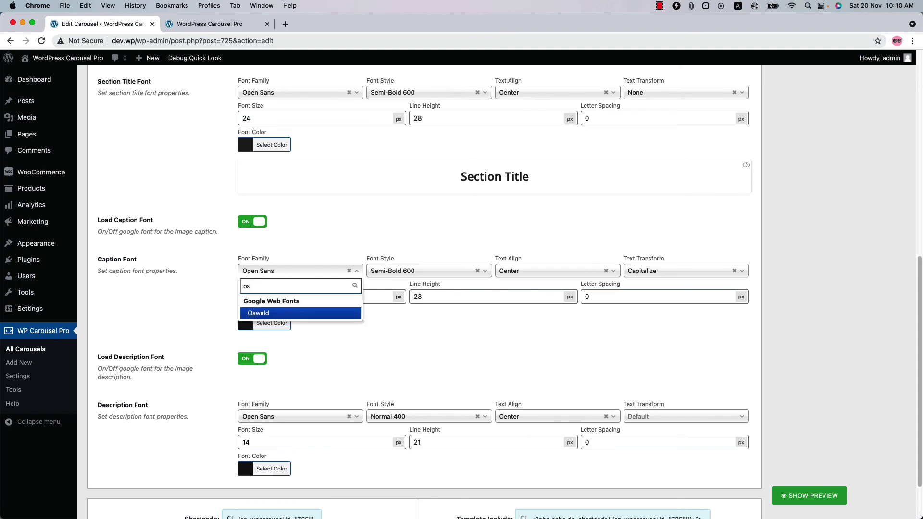
key("Return")
scroll(481, 289, "up", 15)
left_click(883, 221)
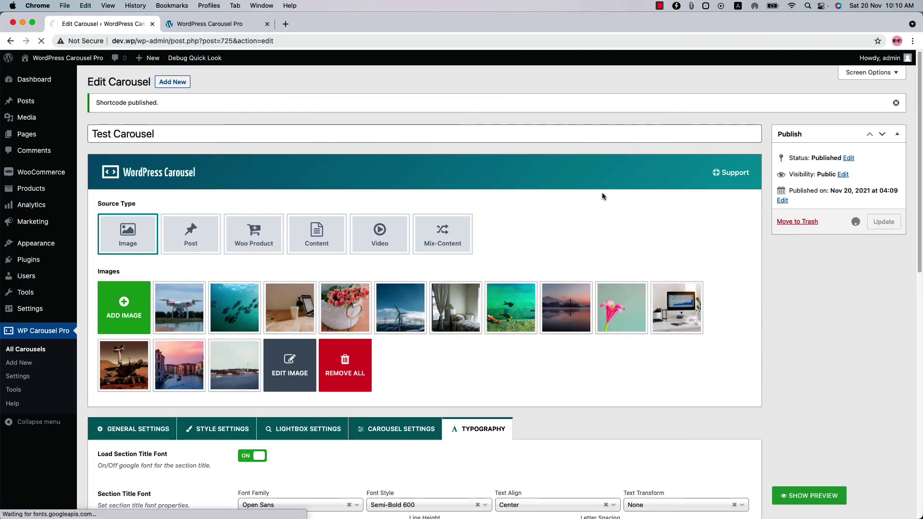
Reload the published carousel page to see captions like Drone and Pink Roses
left_click(209, 23)
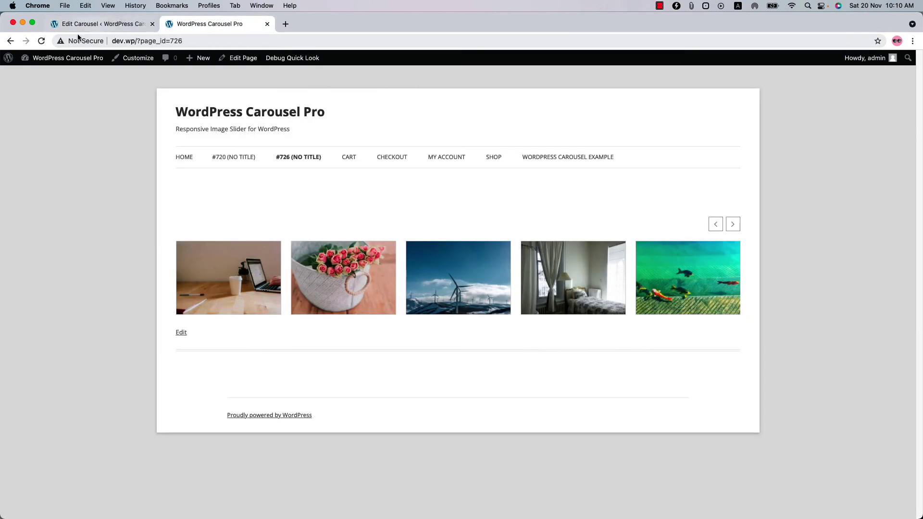
left_click(41, 42)
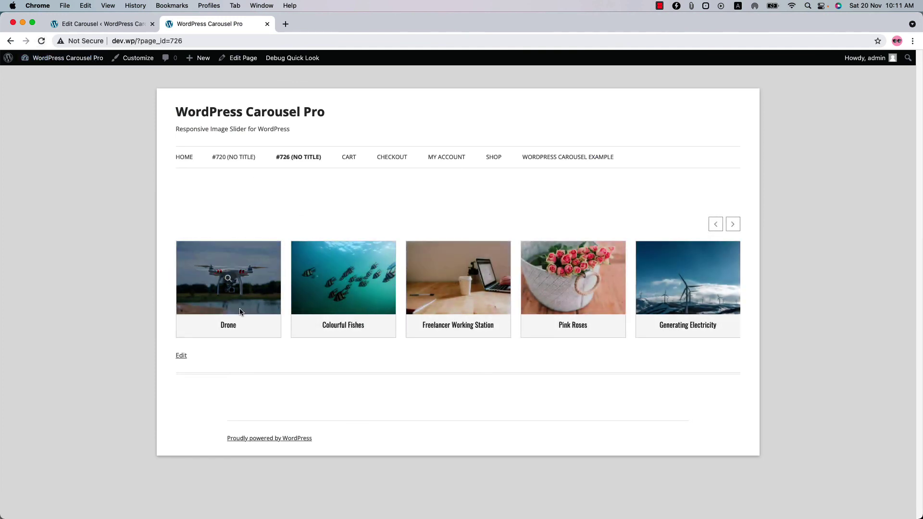